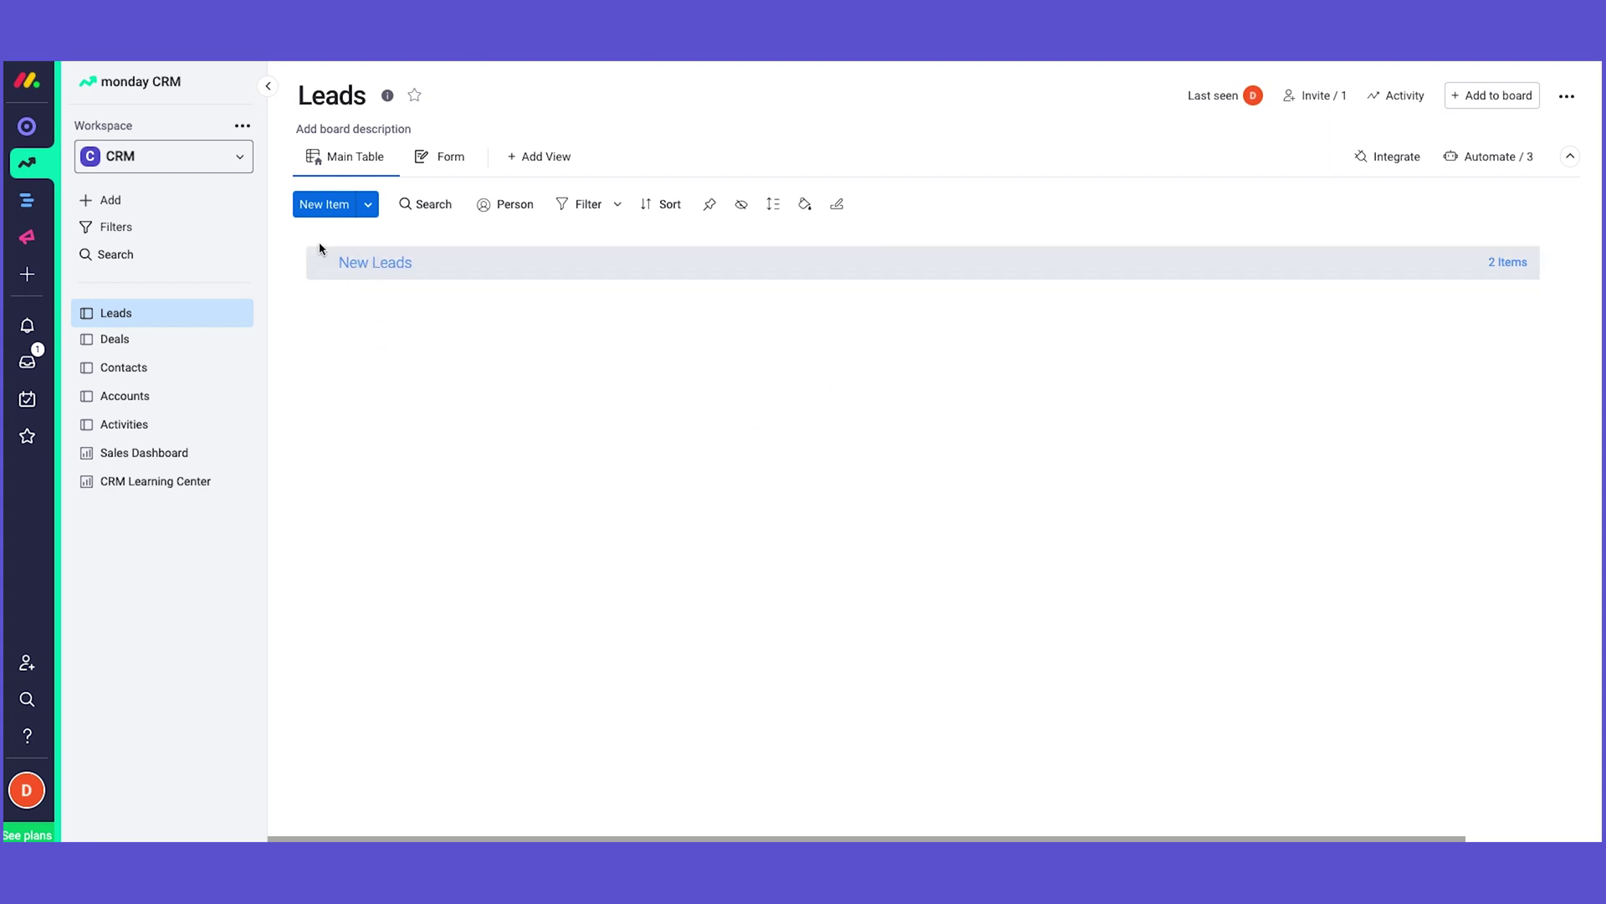
Step: Expand the New Leads group to list its two leads
click(381, 271)
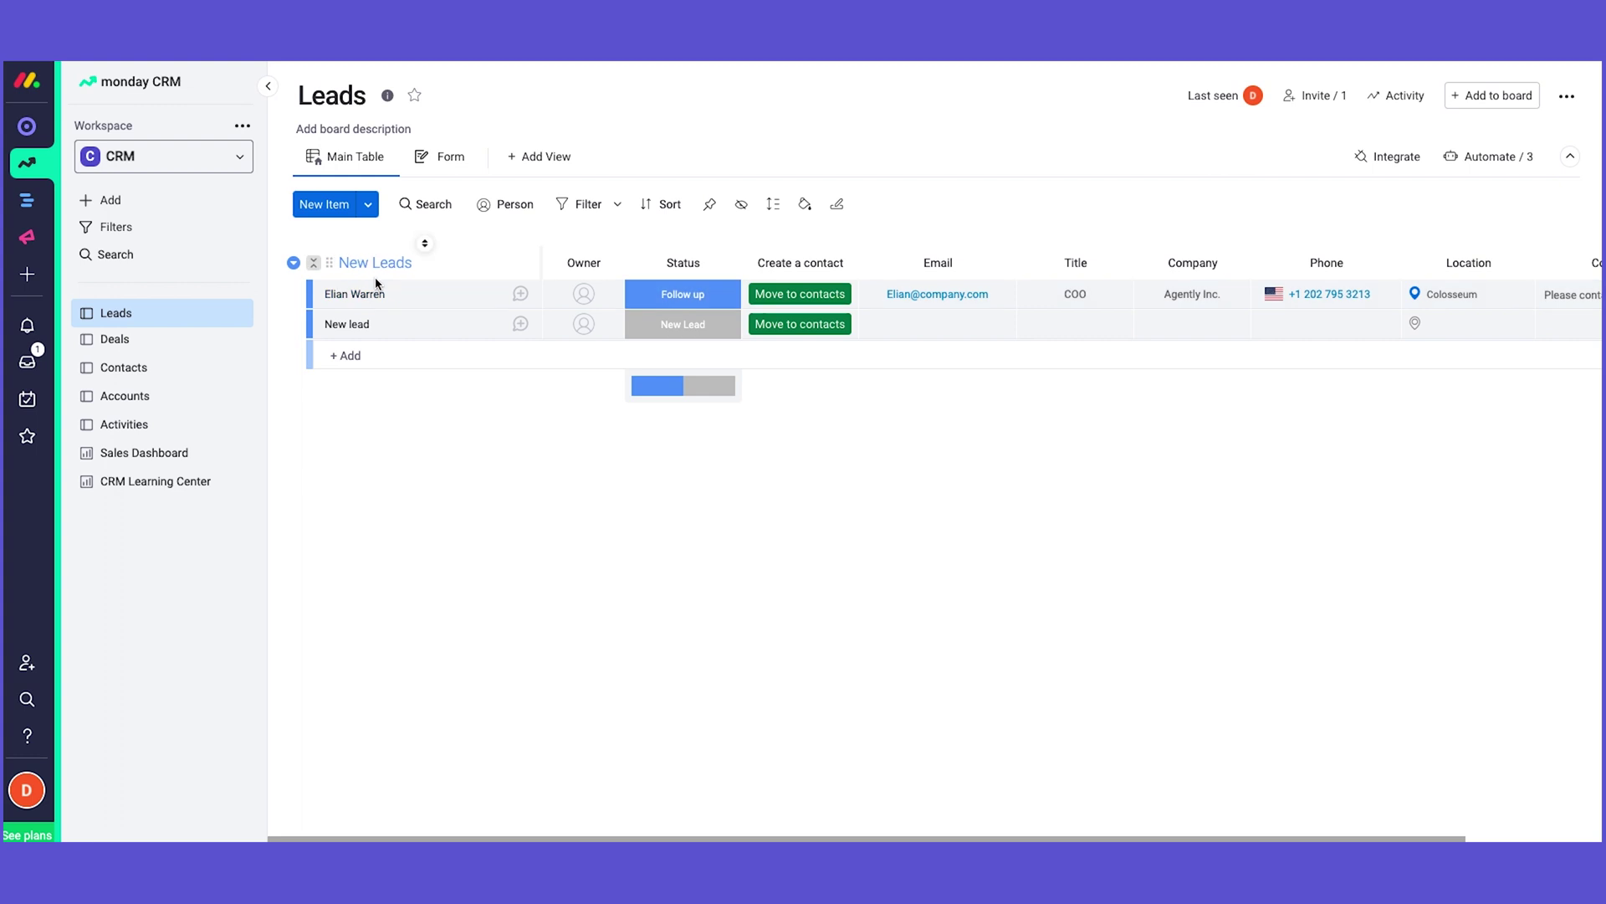
Step: Create a new group named 'Leads in progress' below New Leads
click(368, 212)
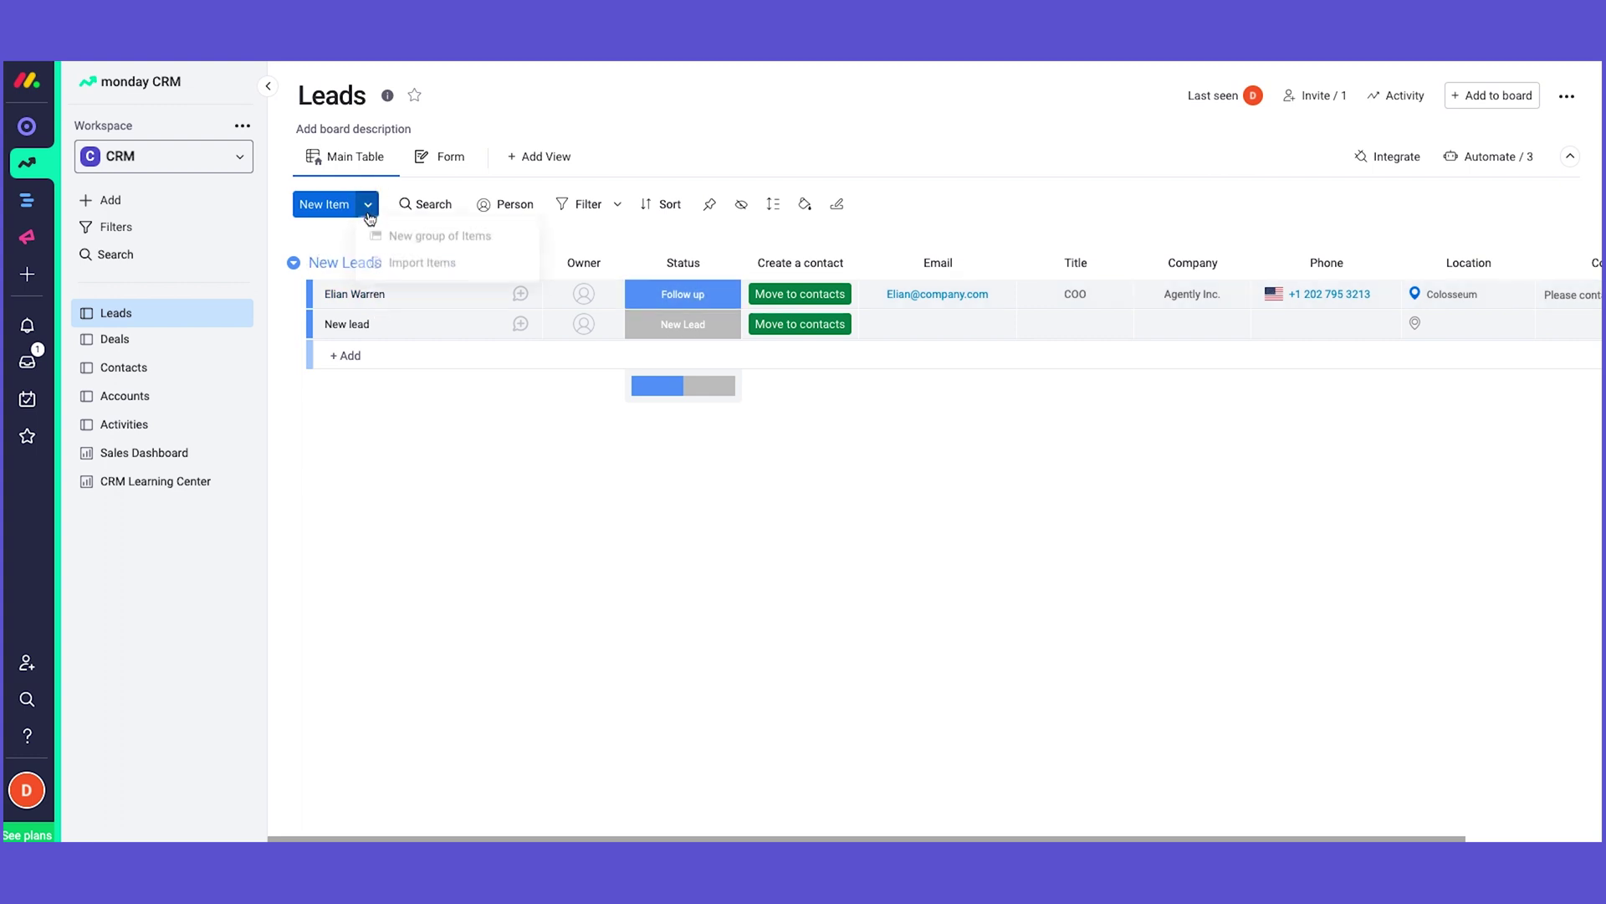
click(406, 237)
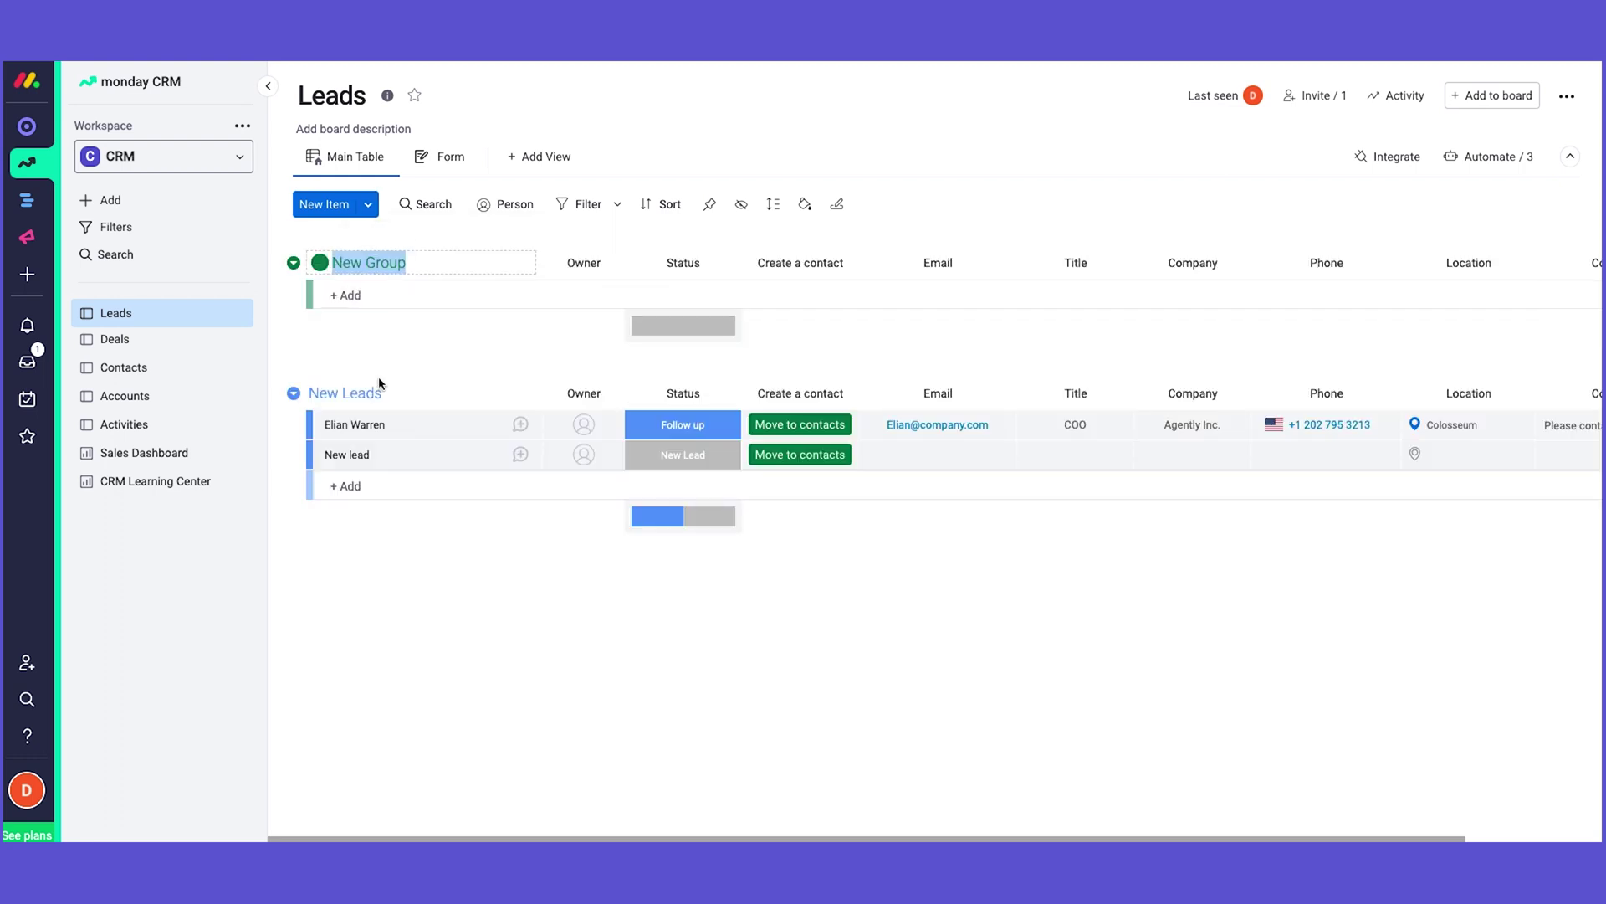
key(Return)
drag(334, 268, 320, 325)
click(355, 452)
text(Leads in progress)
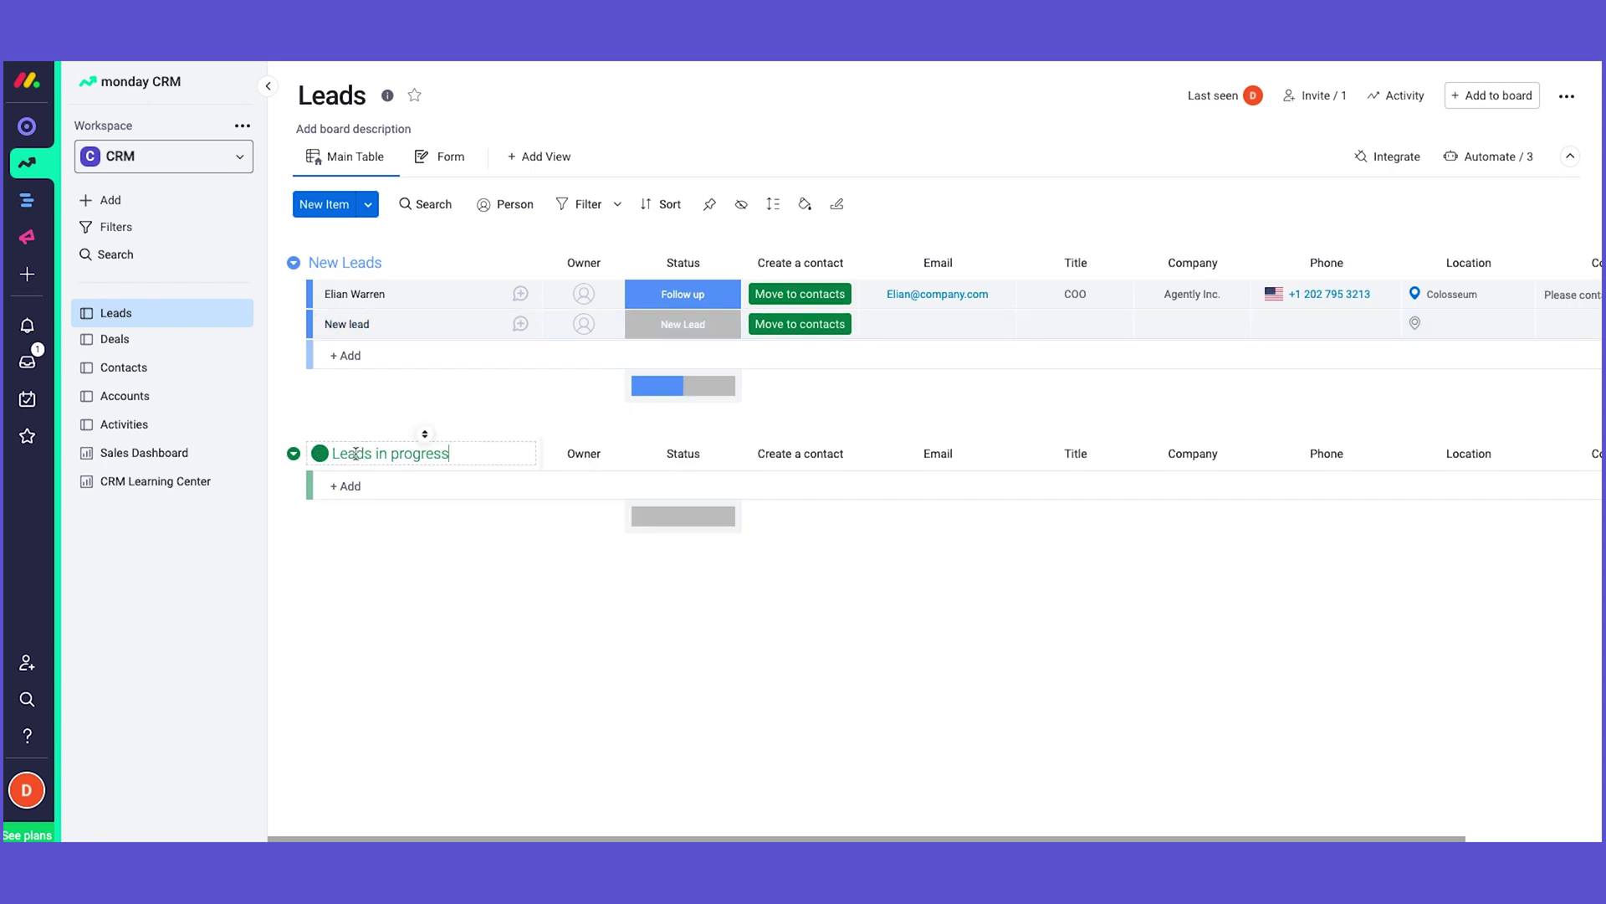
key(Return)
Step: Add a 'Lost Deals' group below Leads in progress and colour it dark berry
click(294, 454)
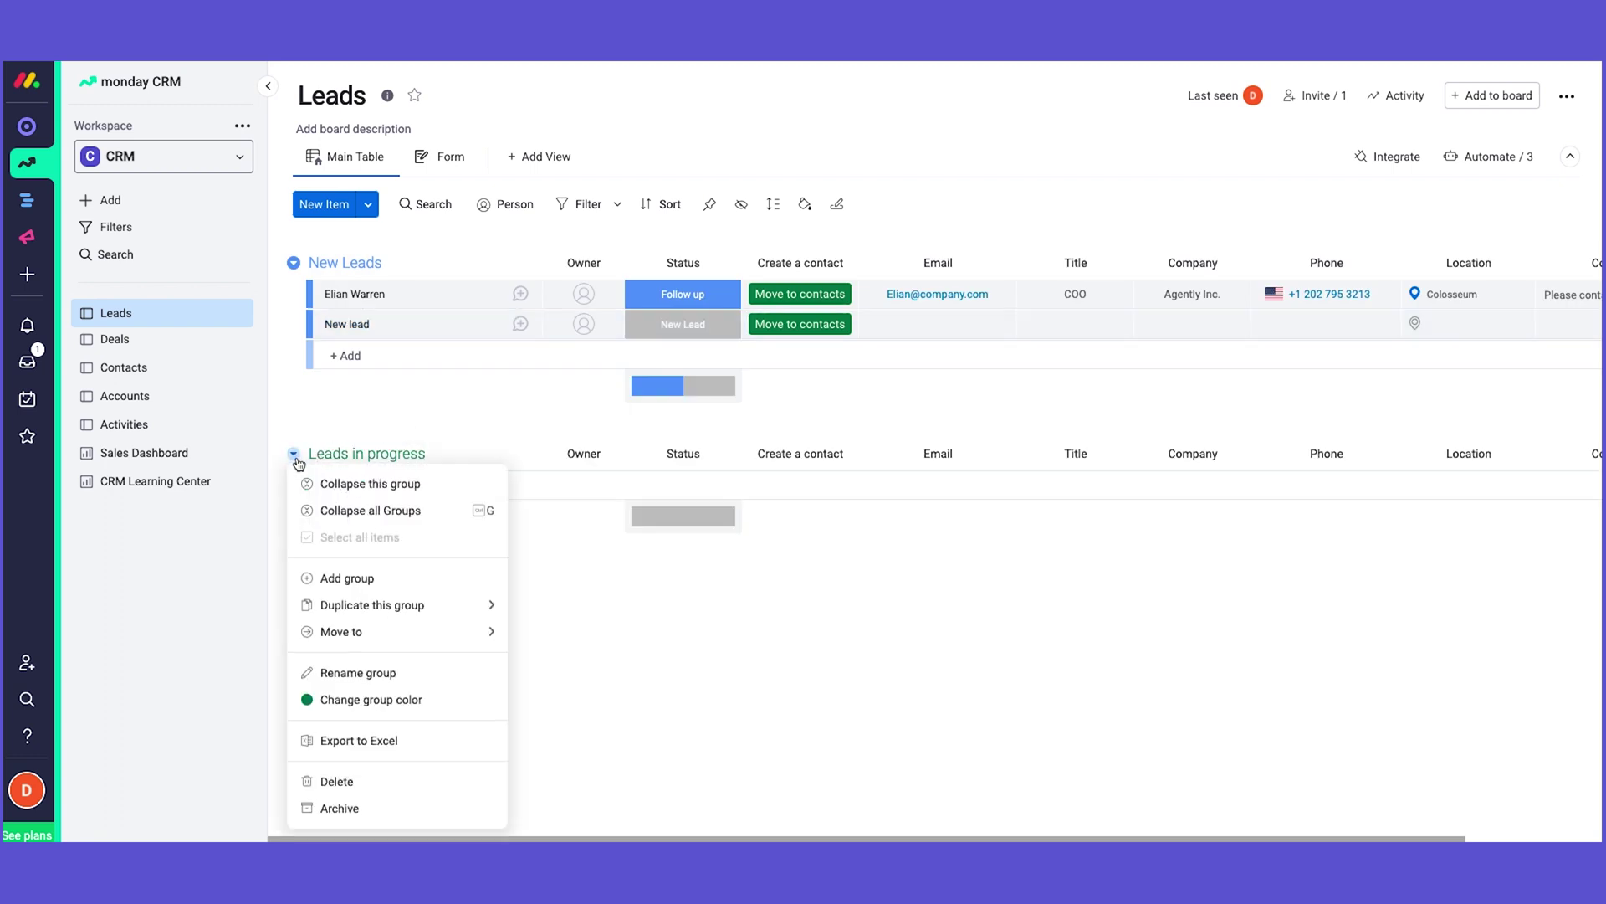
click(339, 577)
click(357, 584)
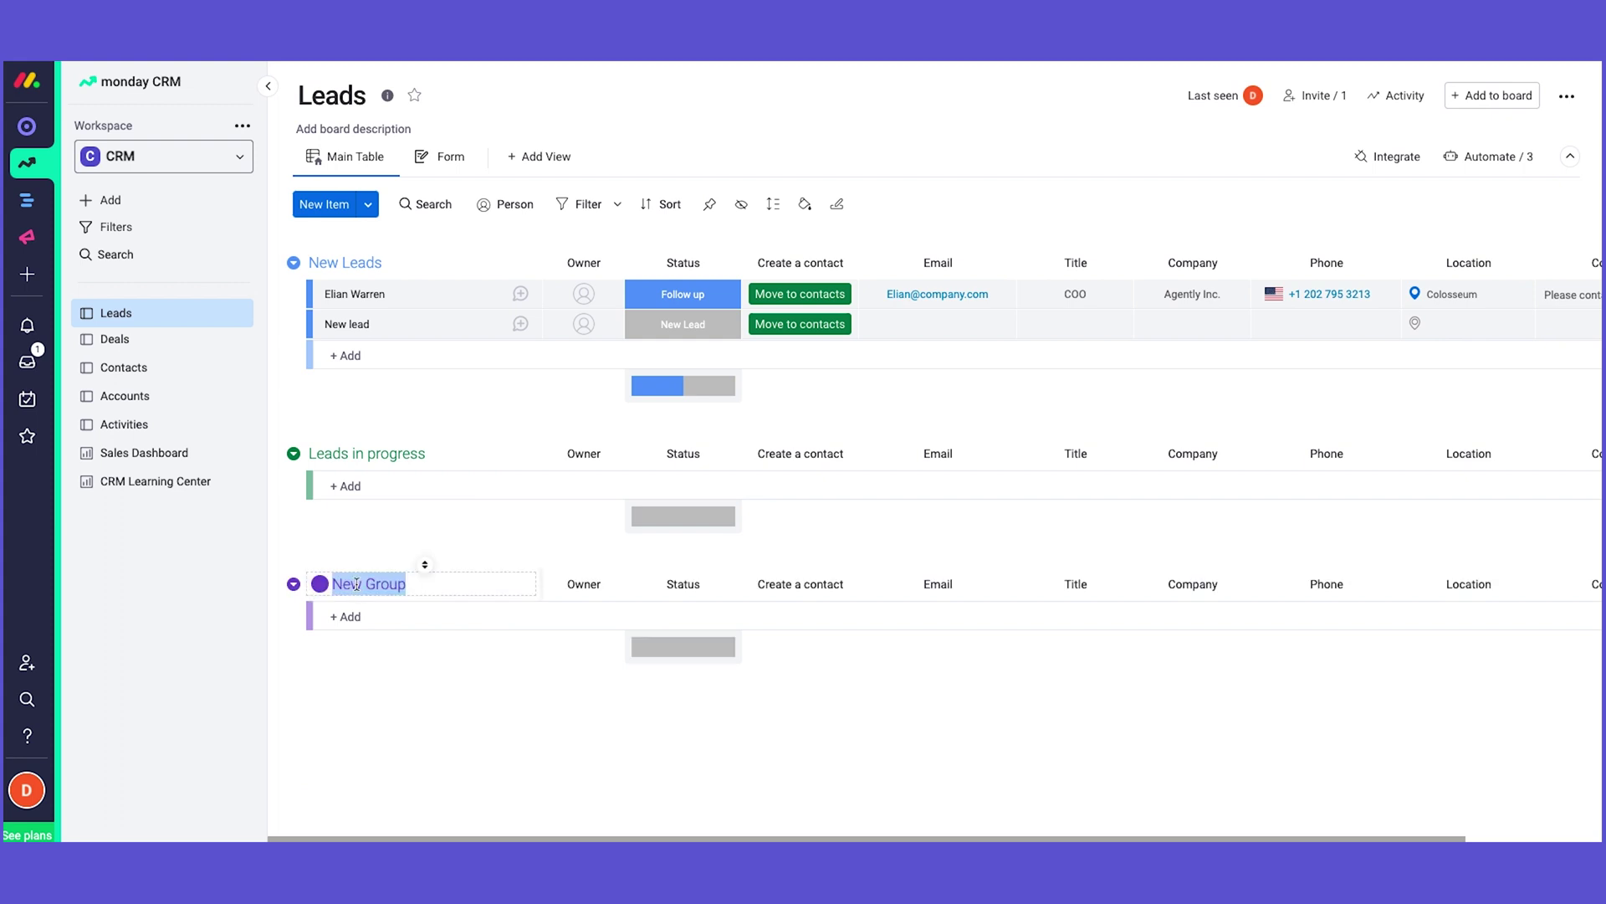
text(Lost De)
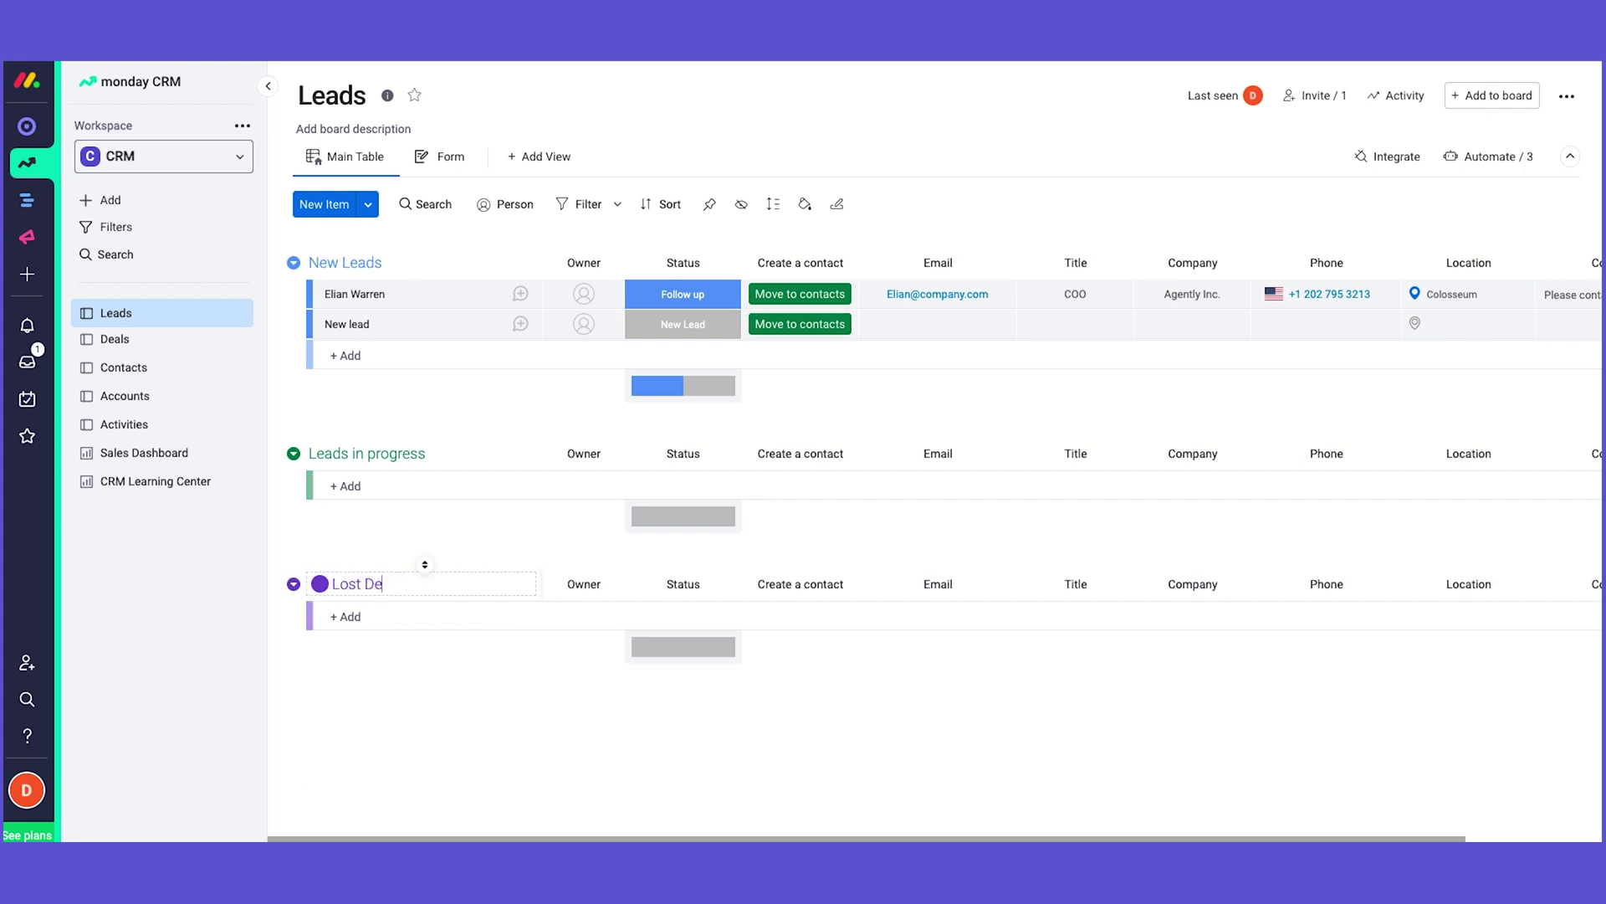
text(als)
click(320, 583)
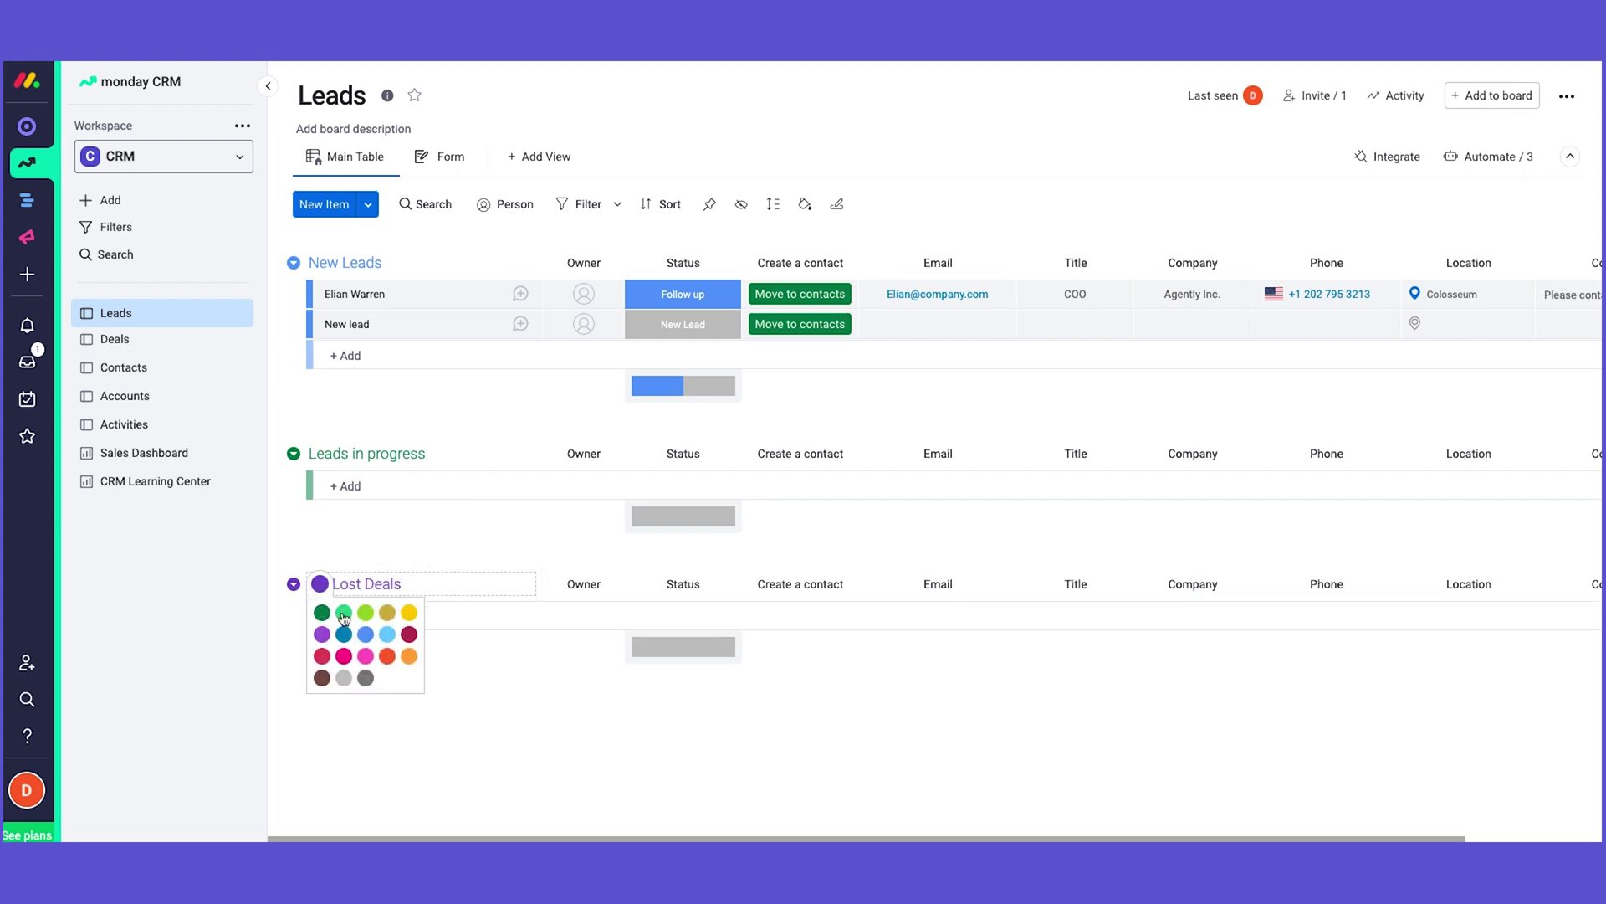
click(408, 636)
Step: Change the Leads in progress group colour to yellow
click(345, 452)
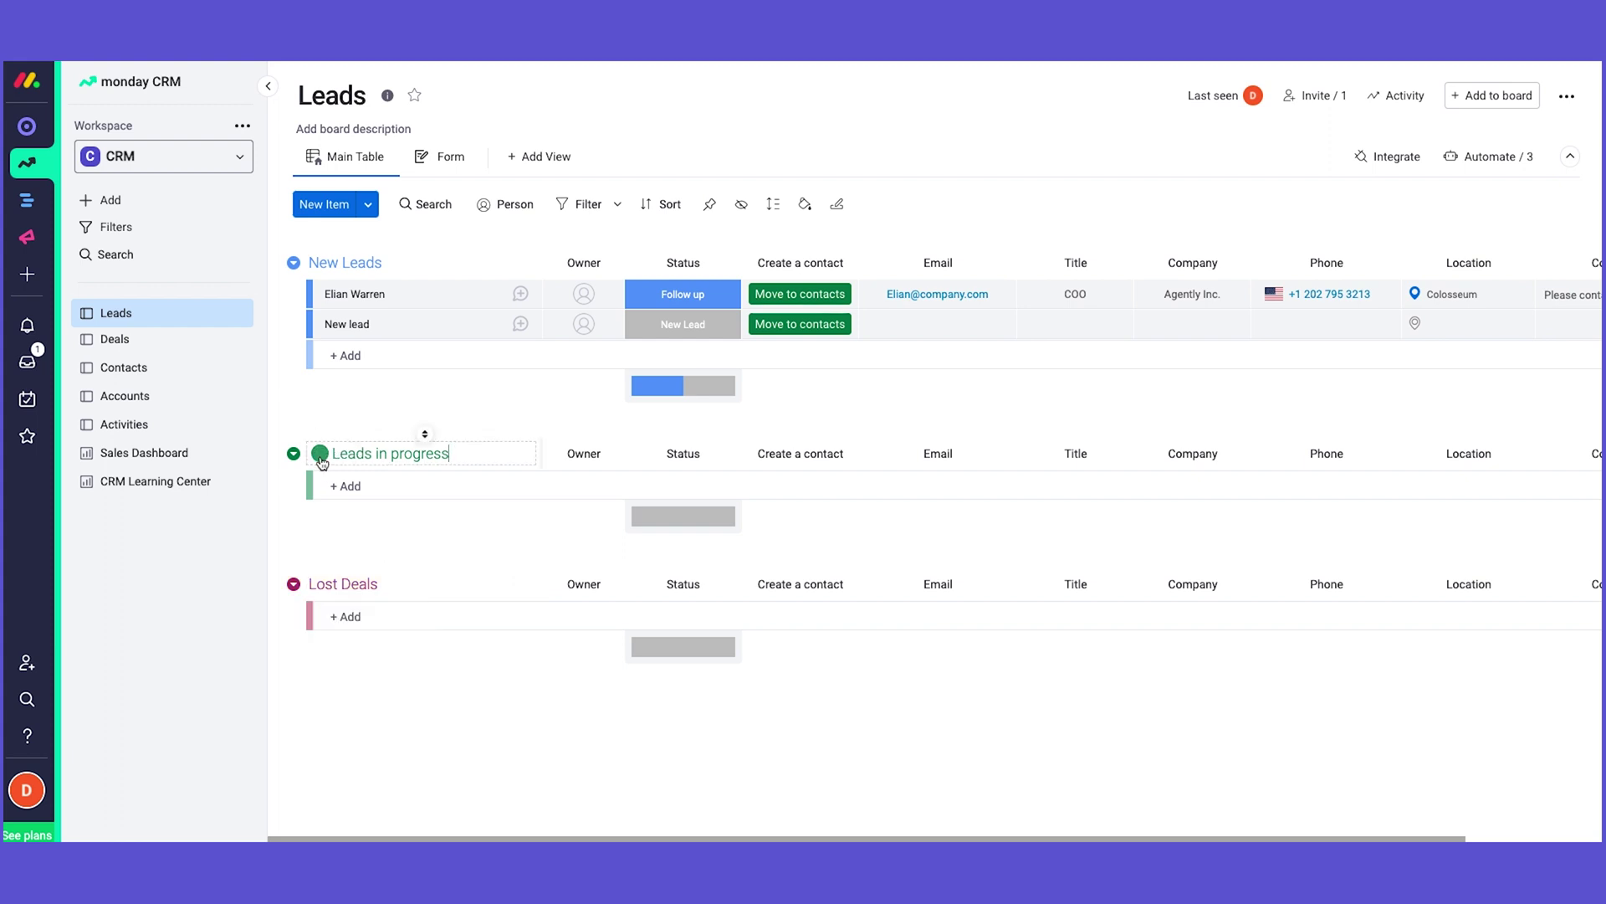
click(320, 453)
click(387, 481)
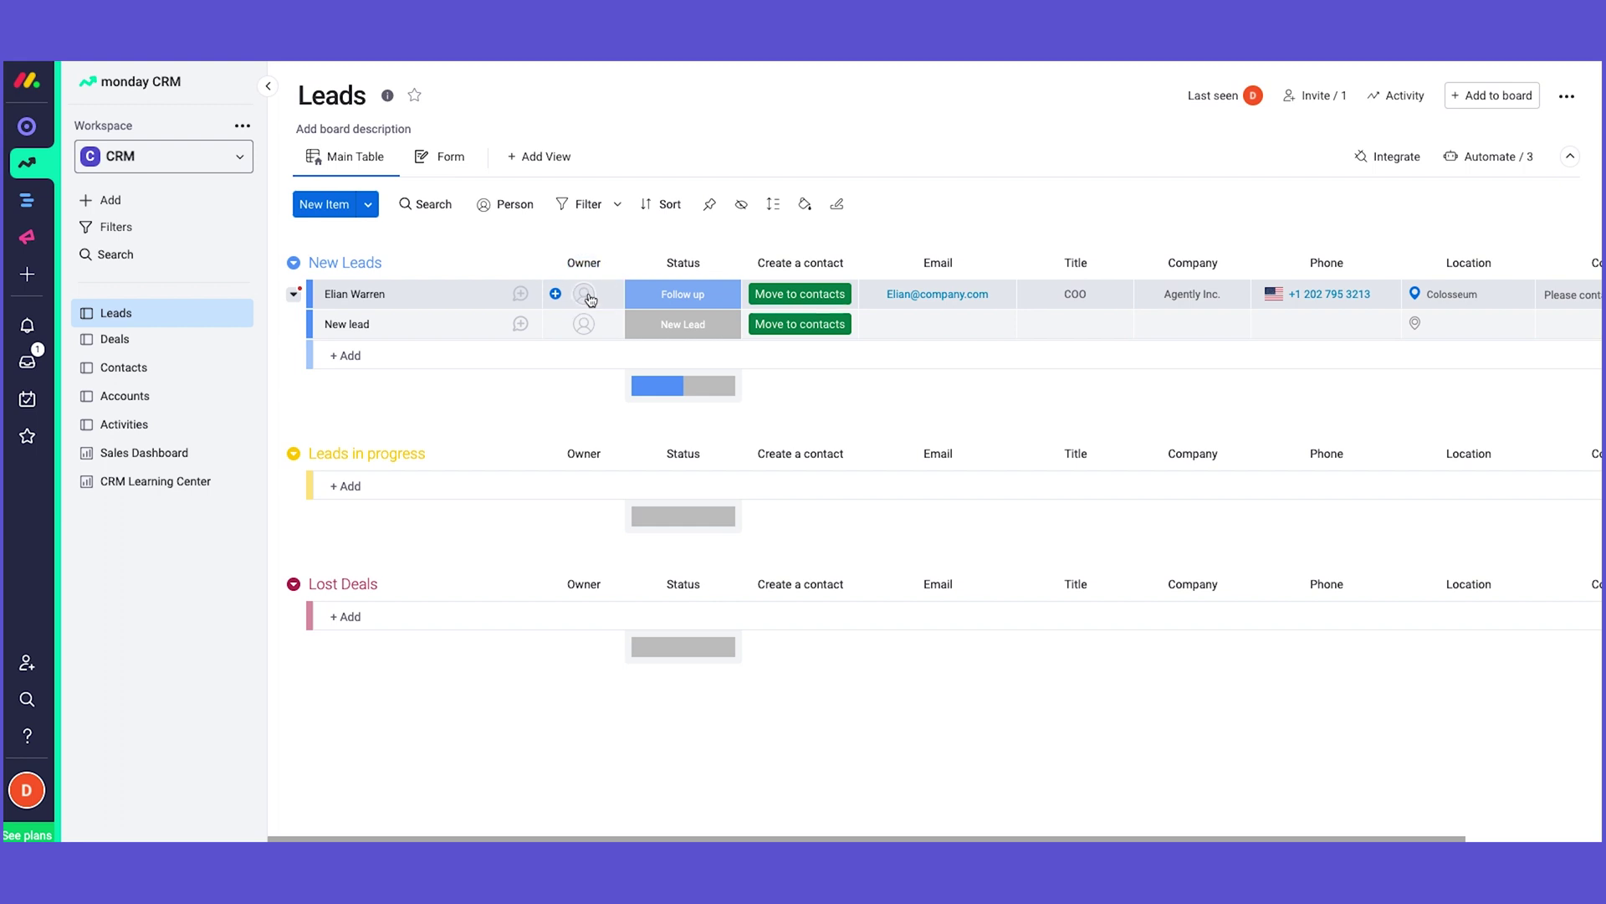
Step: Assign a team member as owner of the first lead, leaving its status unchanged
click(584, 293)
click(594, 377)
click(717, 302)
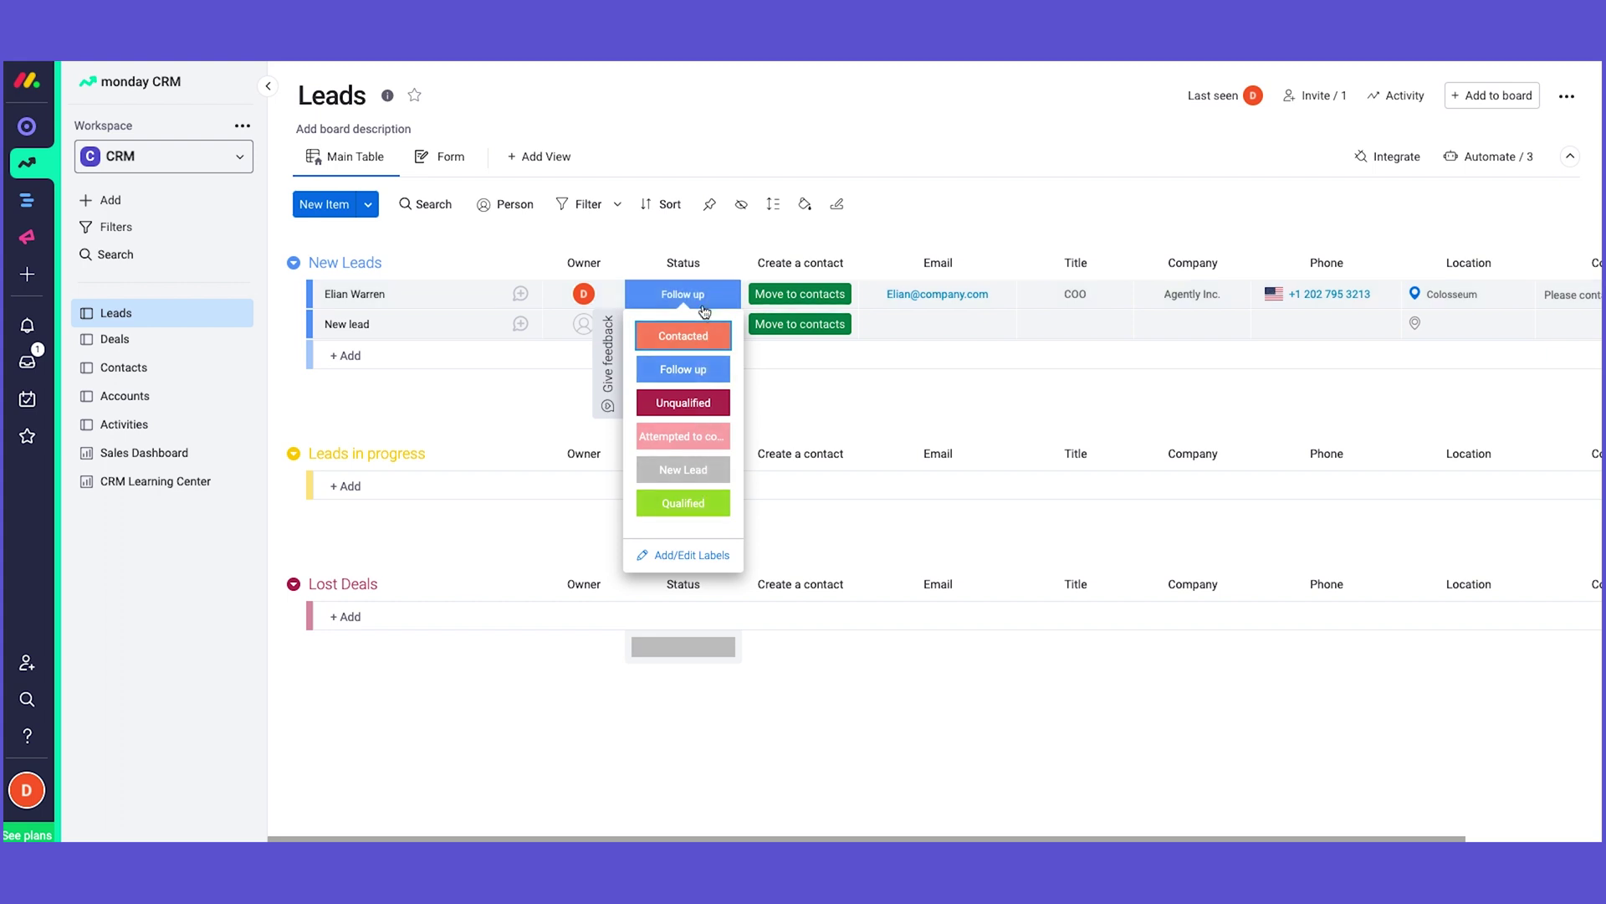
click(812, 374)
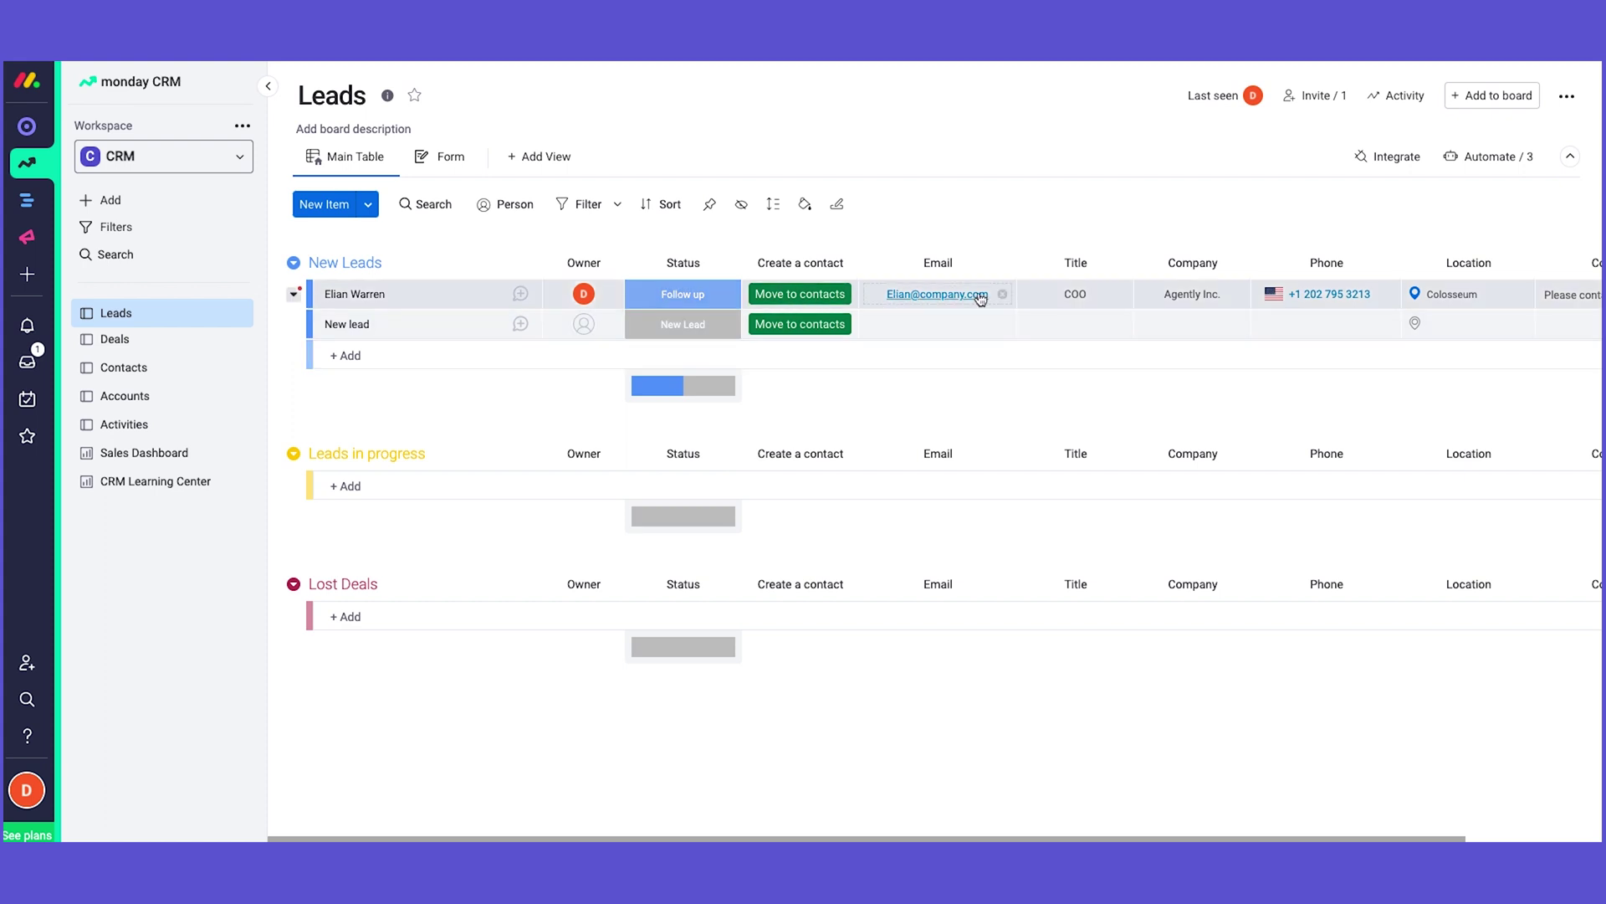
scroll(951, 296, right, 3)
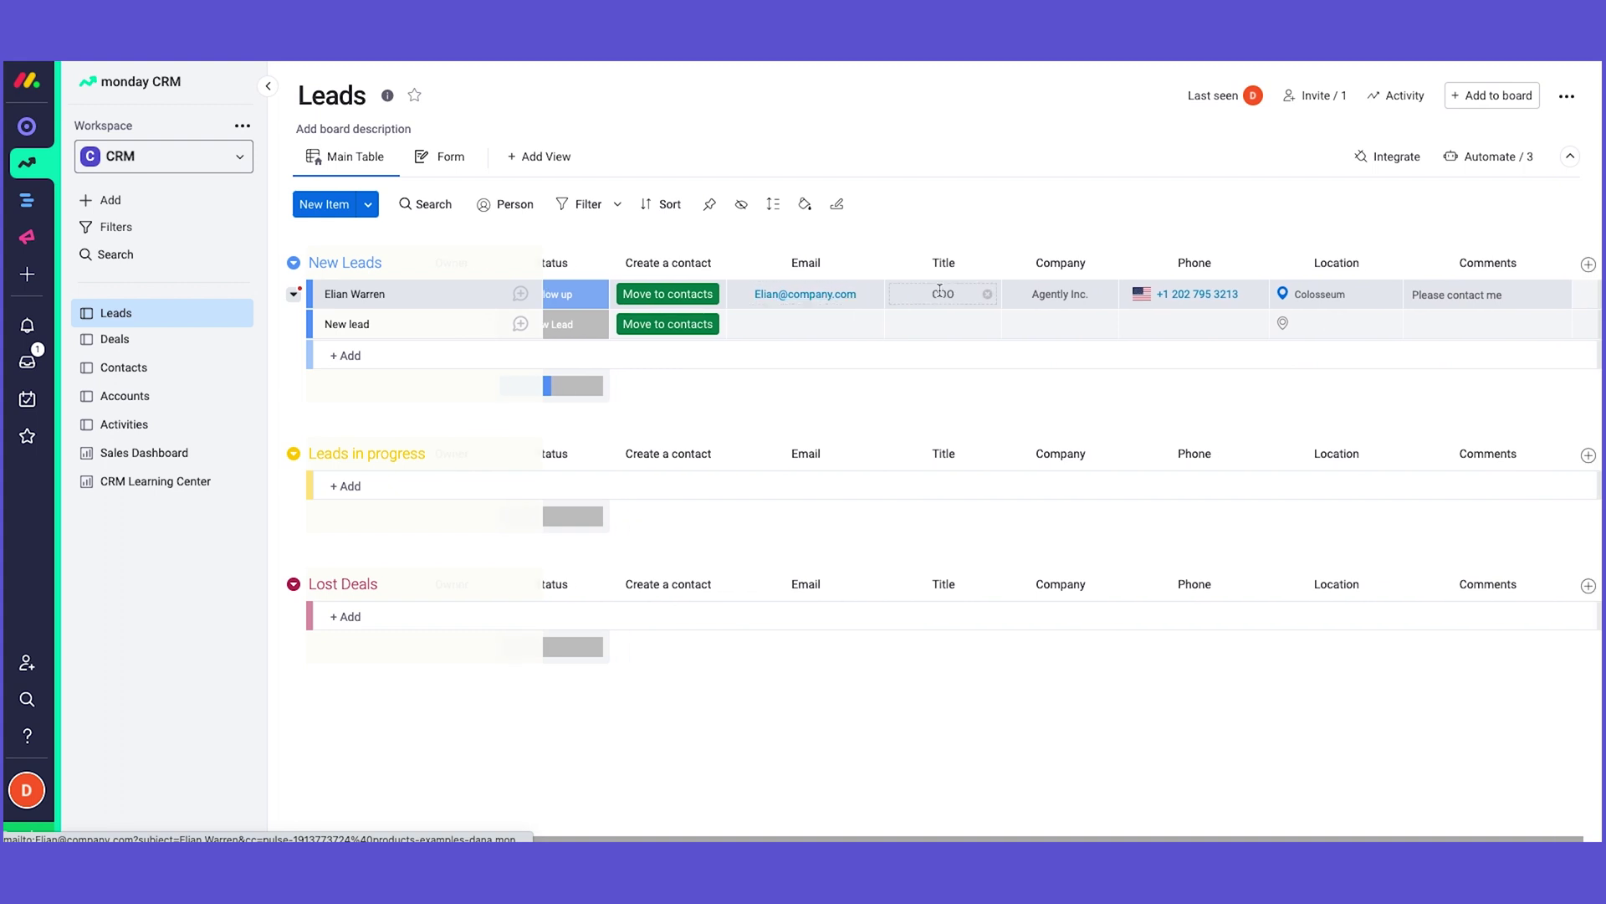
scroll(1054, 295, right, 1)
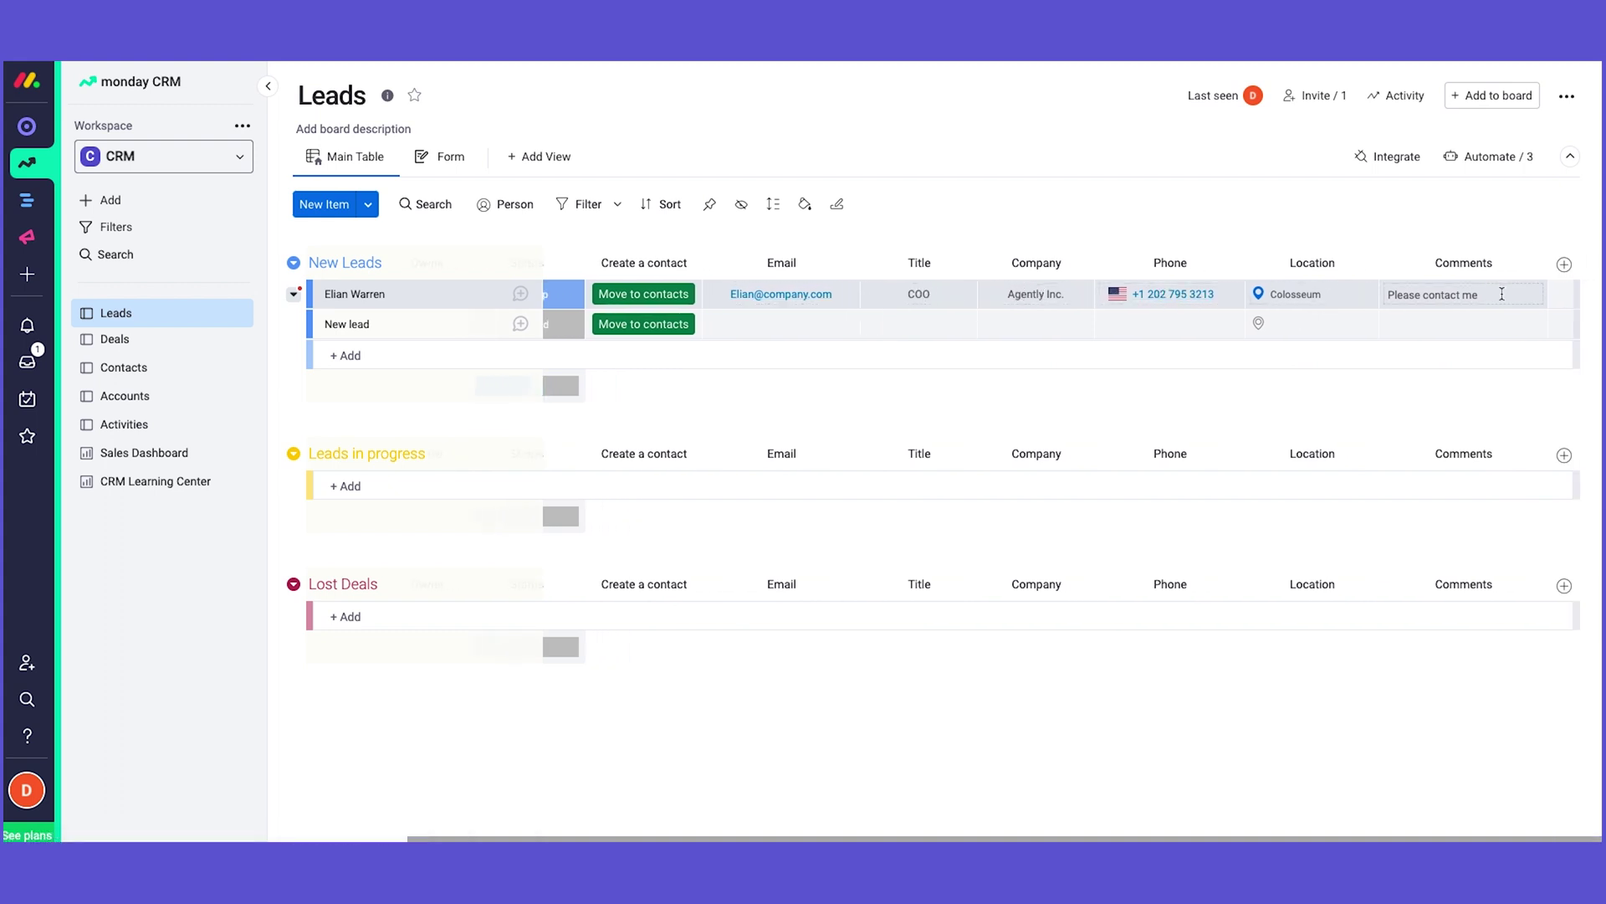
scroll(1488, 300, left, 4)
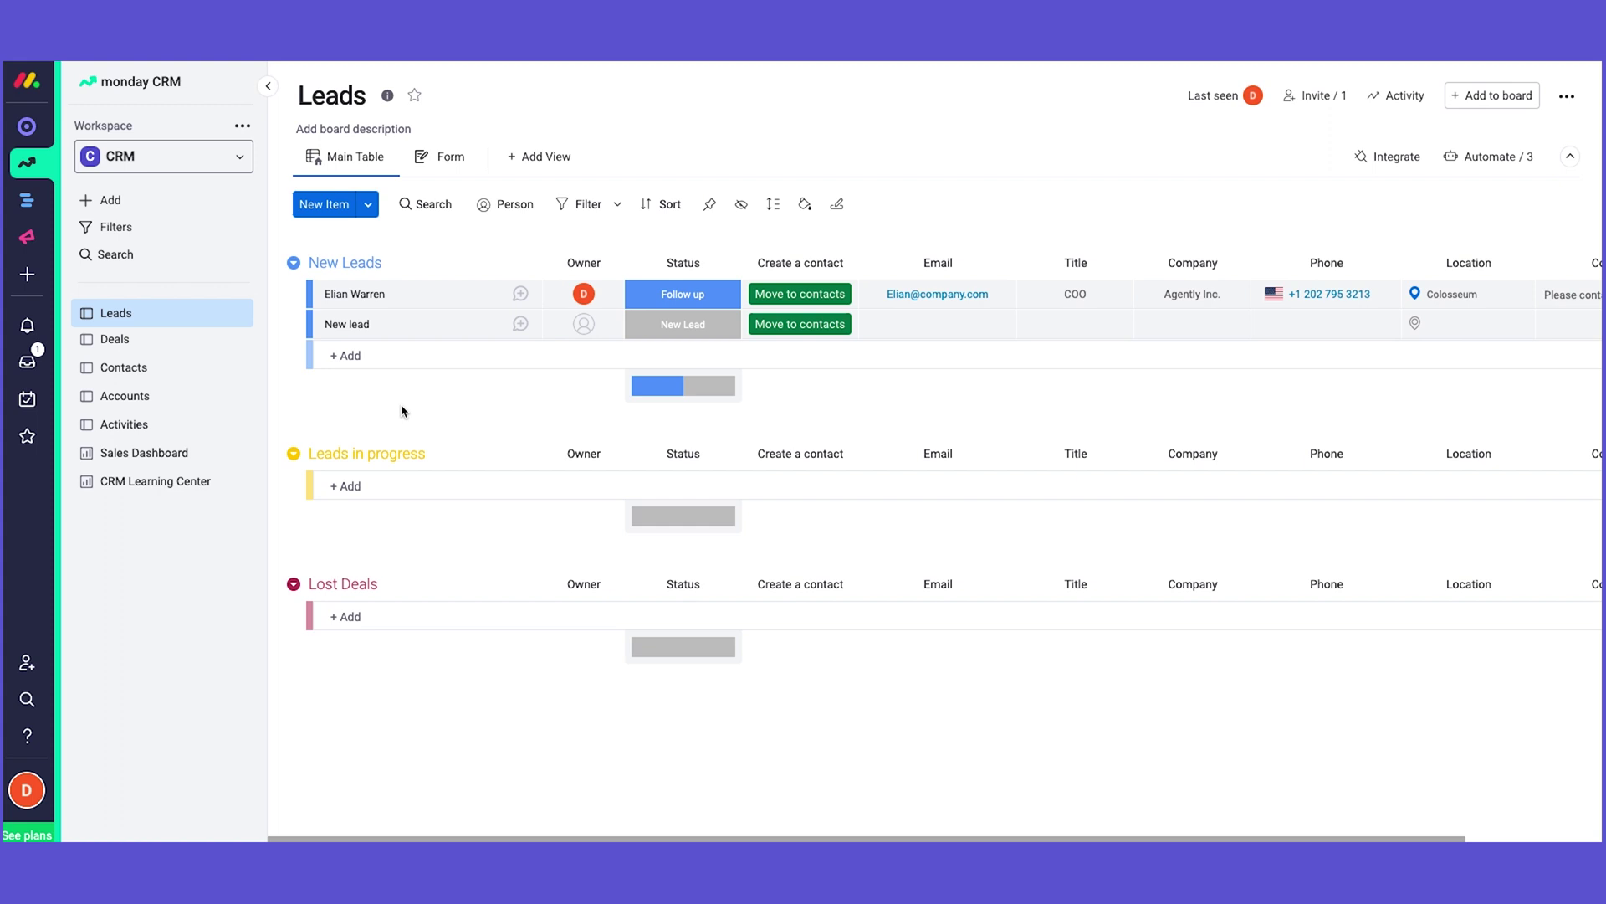
click(368, 204)
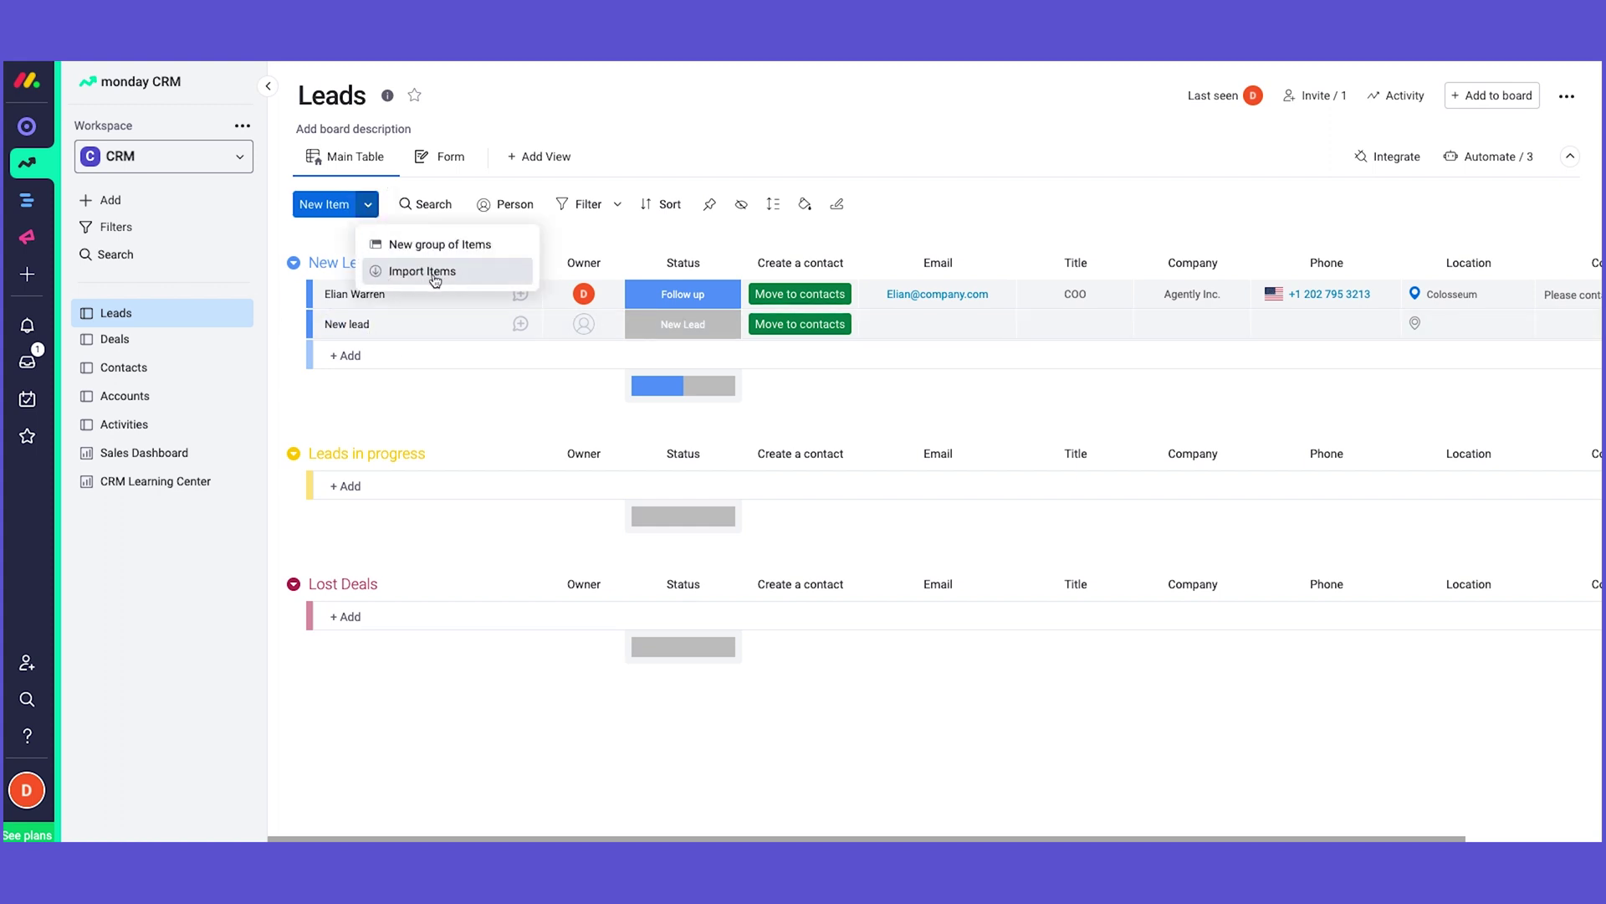
click(434, 276)
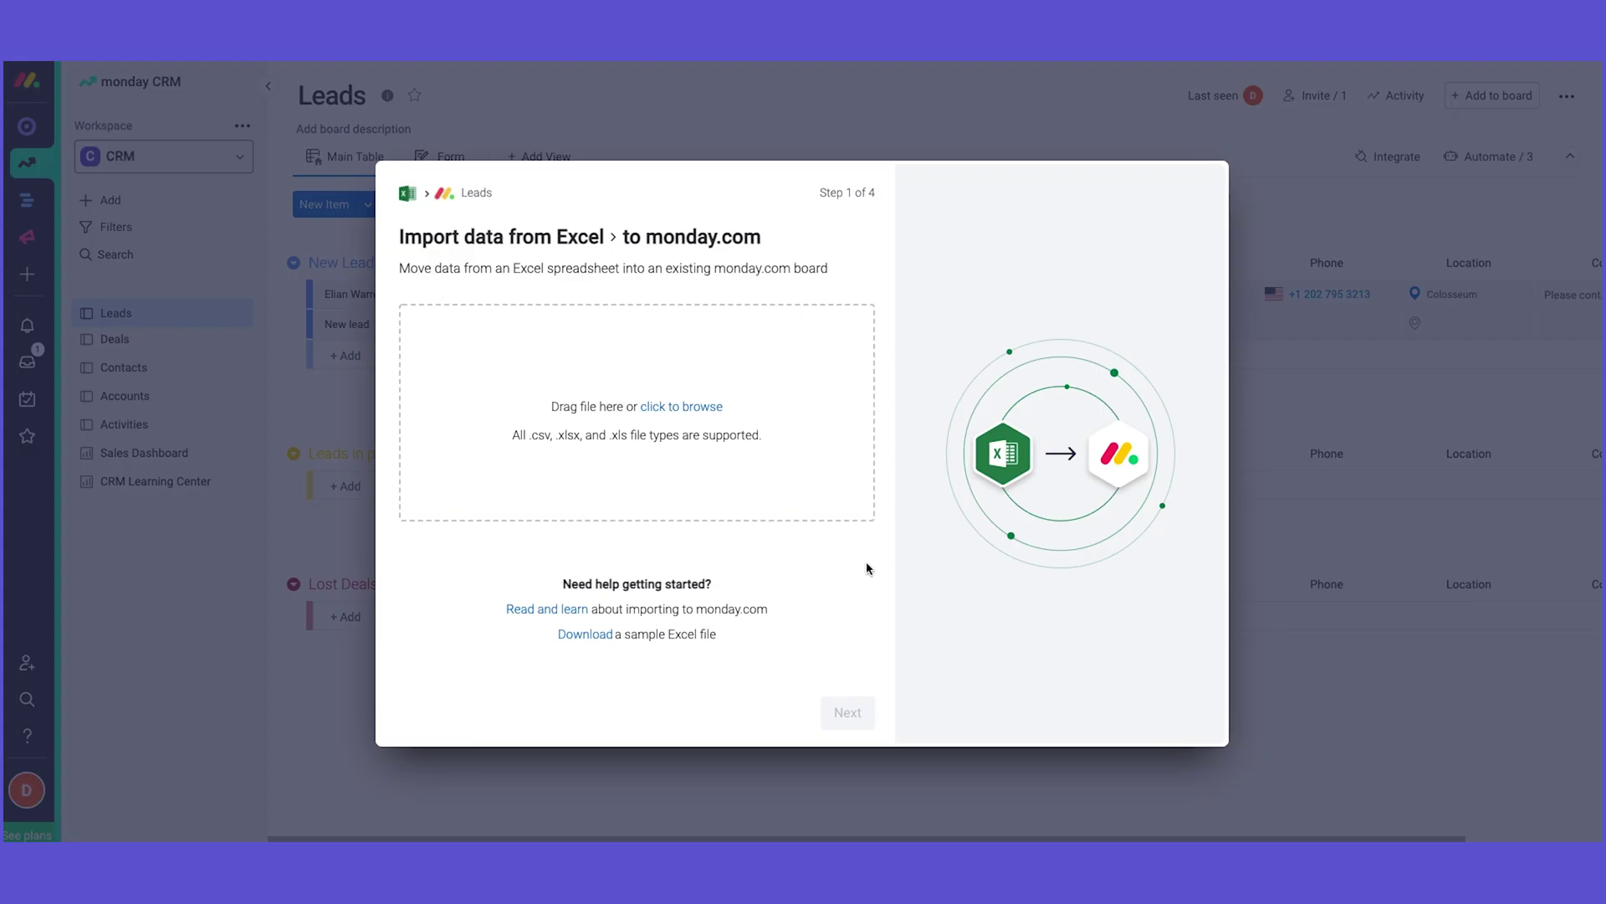
click(929, 139)
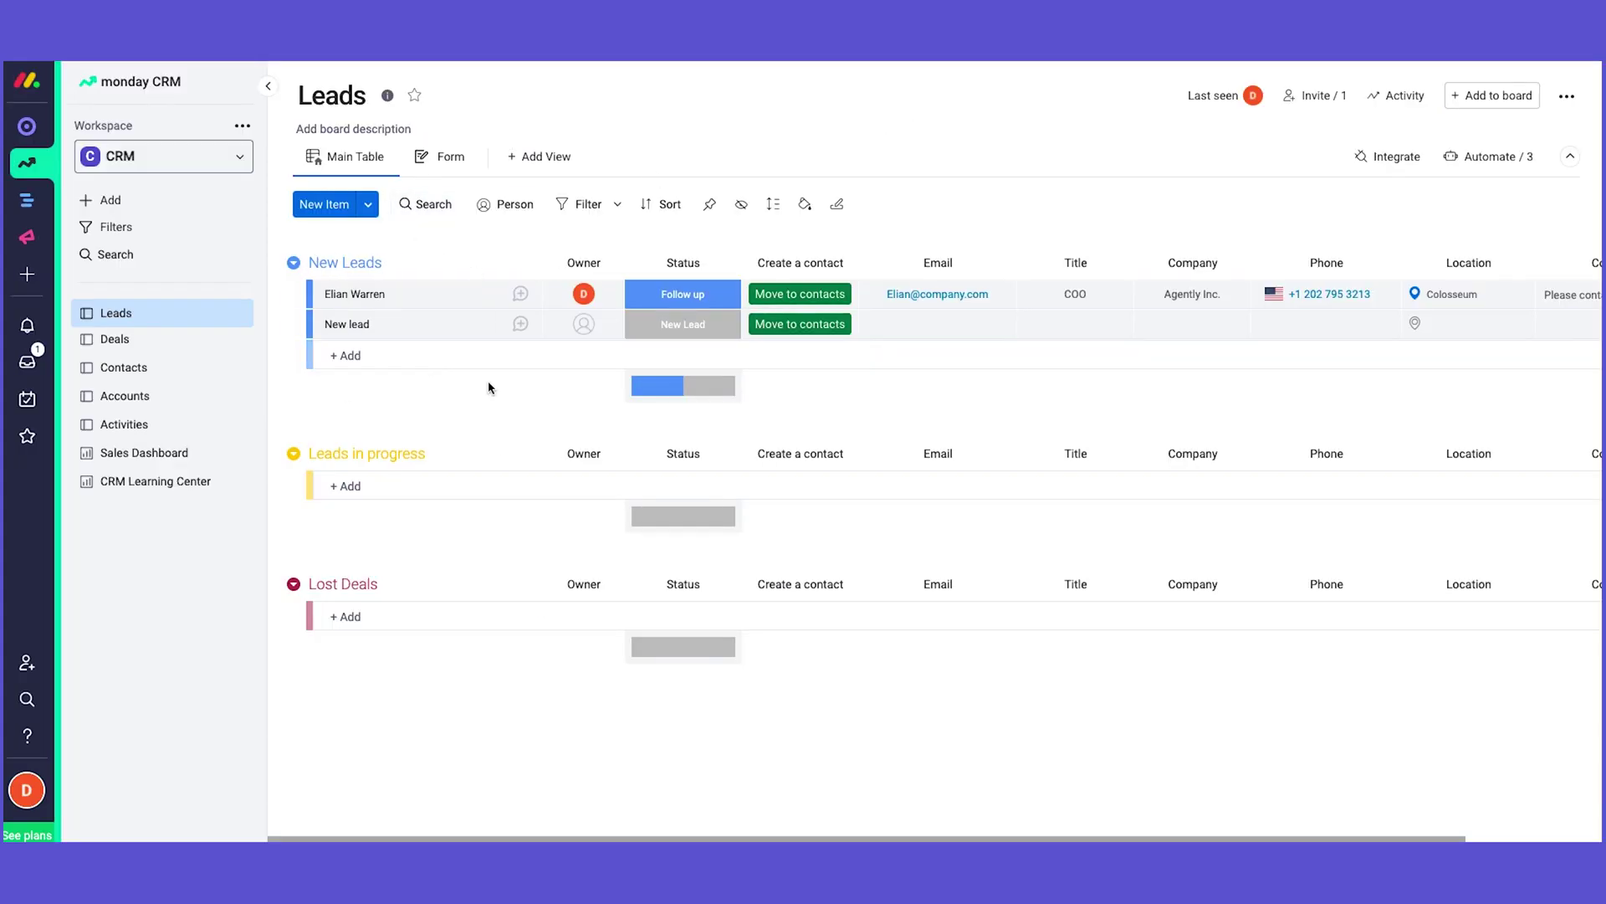
click(1385, 161)
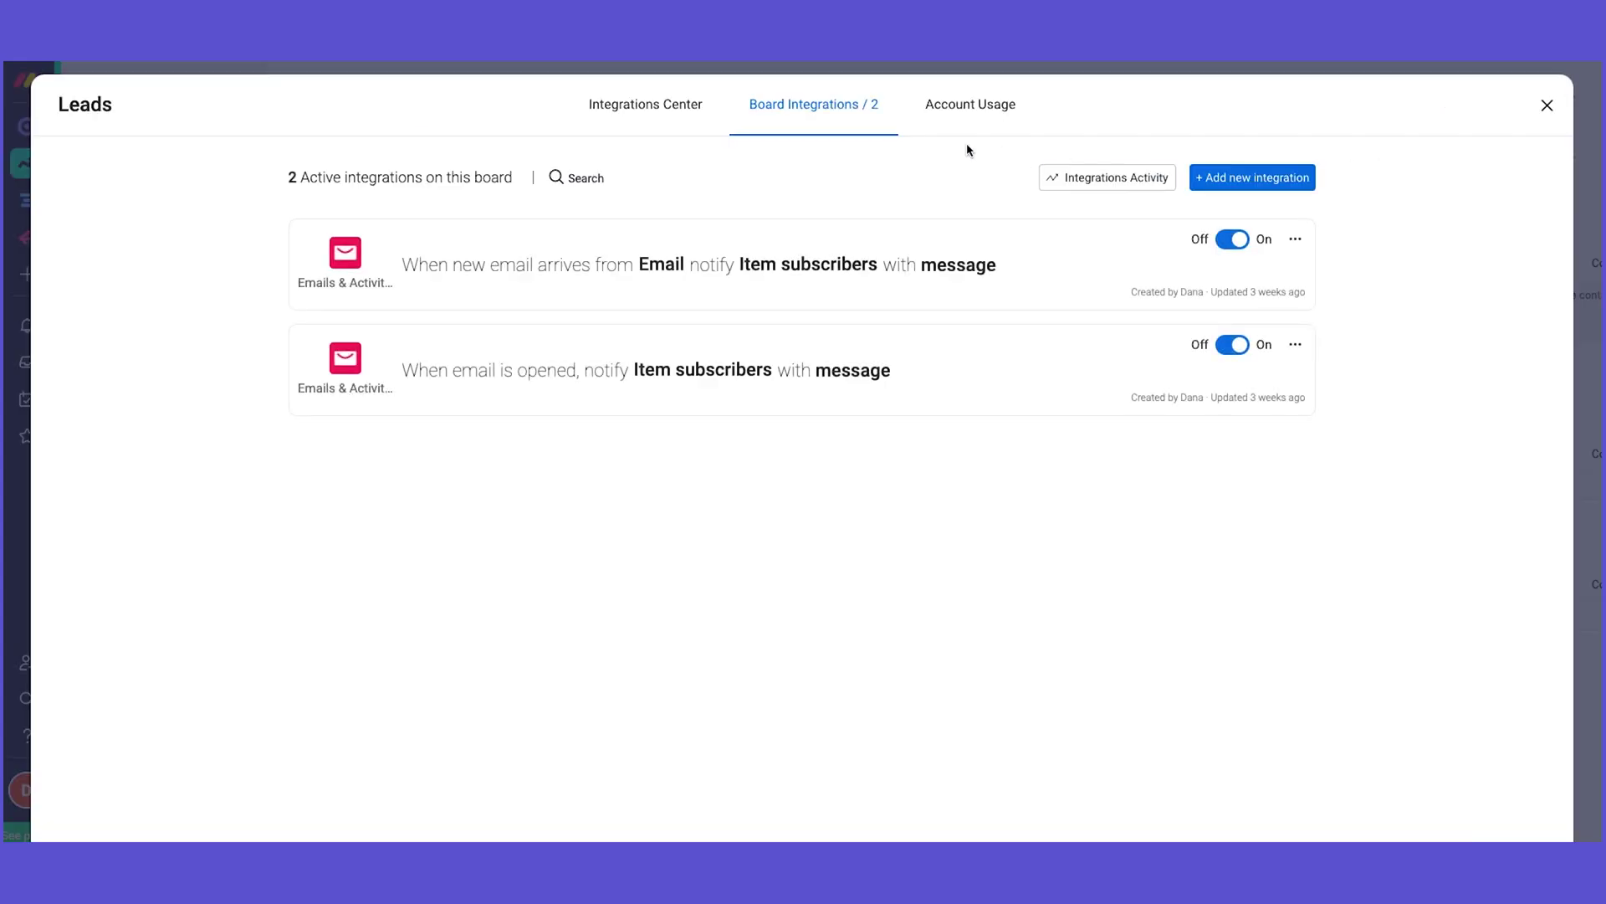
click(617, 115)
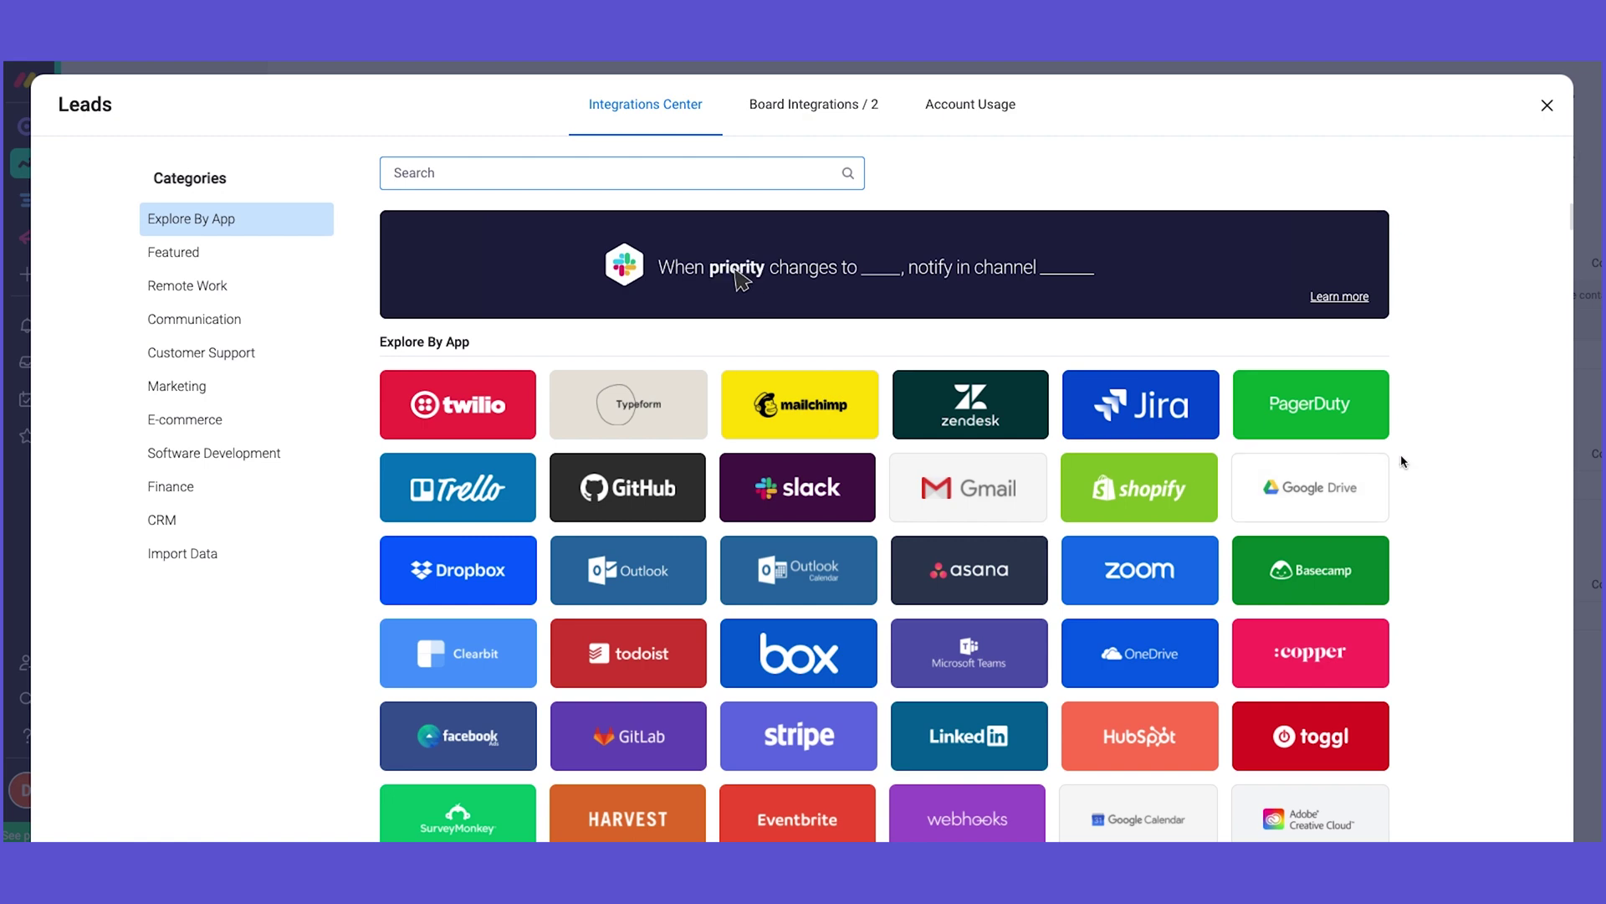
scroll(1396, 457, down, 6)
scroll(1405, 465, up, 6)
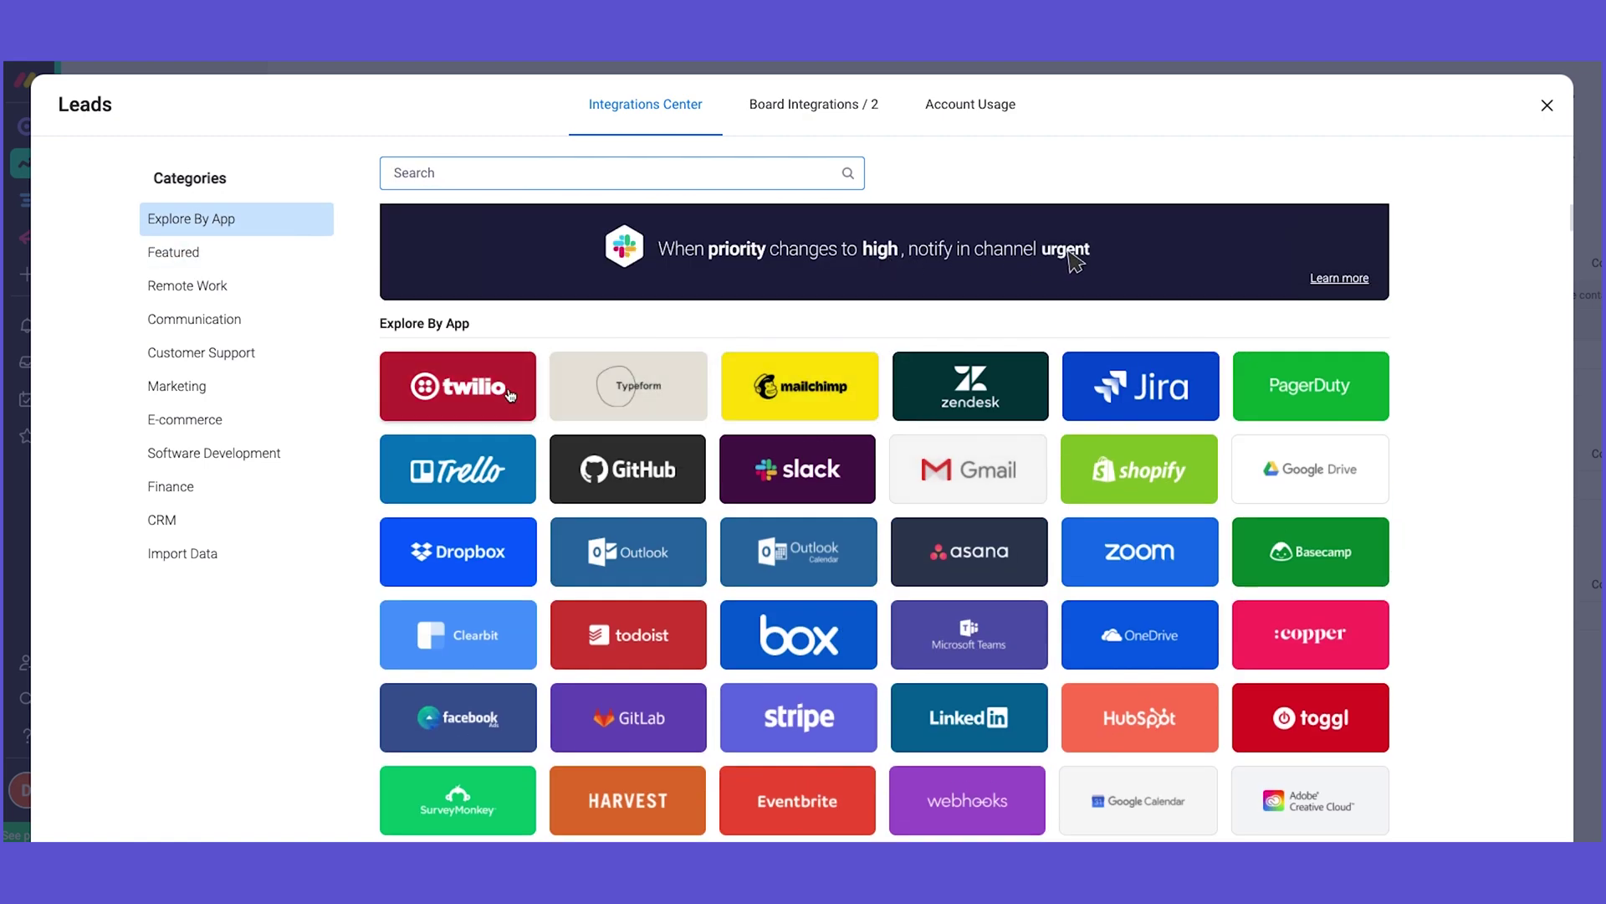
click(1547, 112)
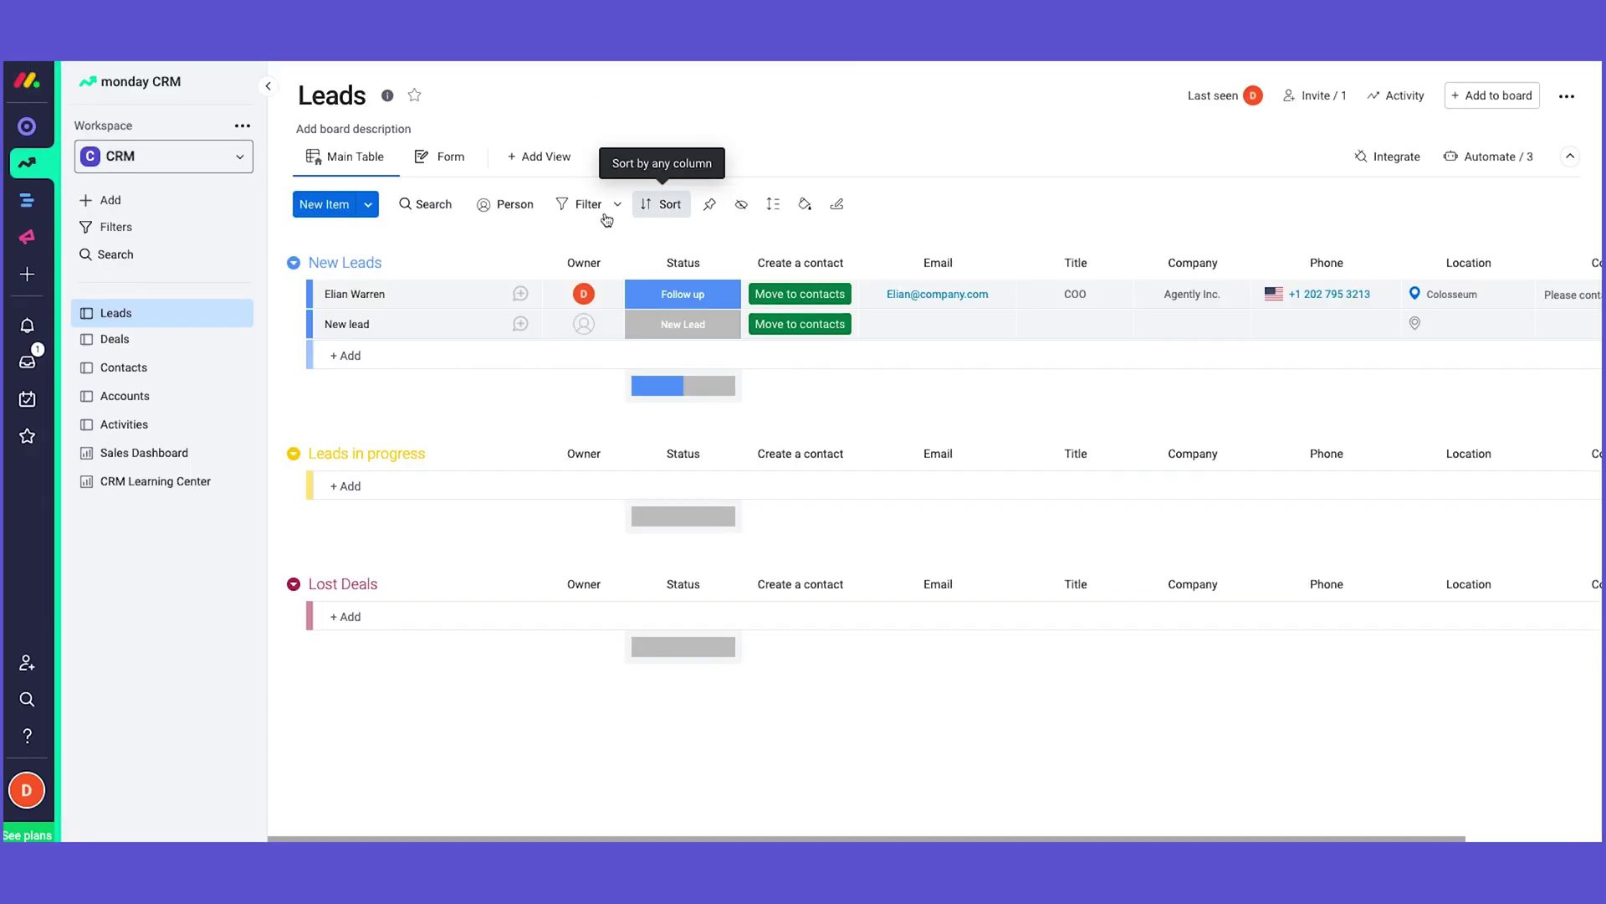
click(439, 167)
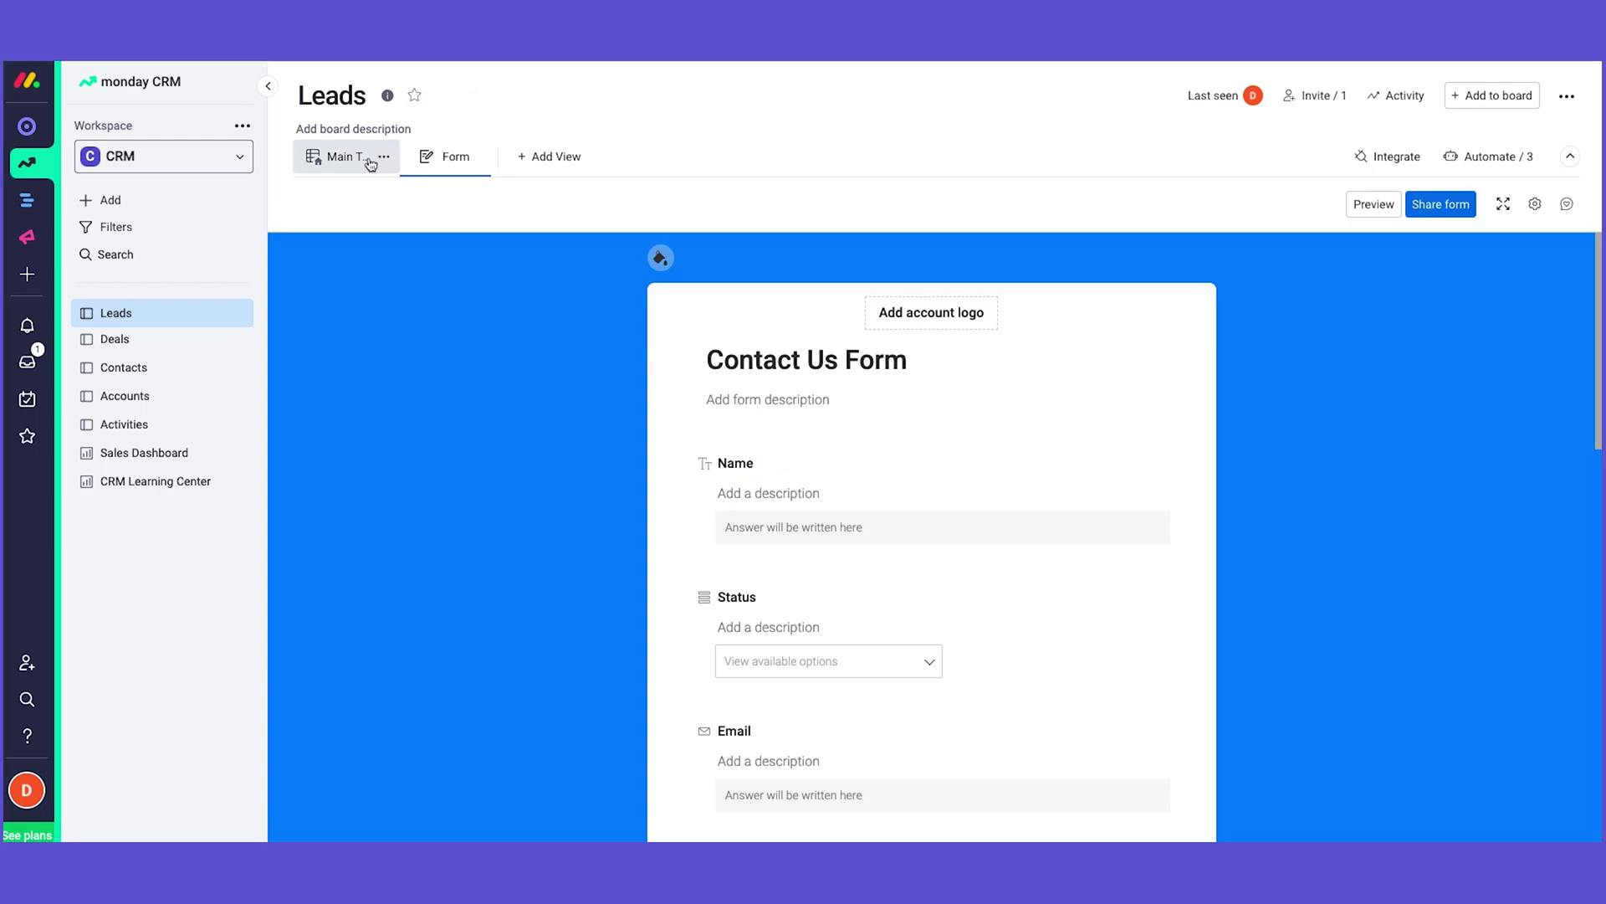
Step: Dismiss the Add View menu and show the Contact Us Form's background colour choices
click(530, 156)
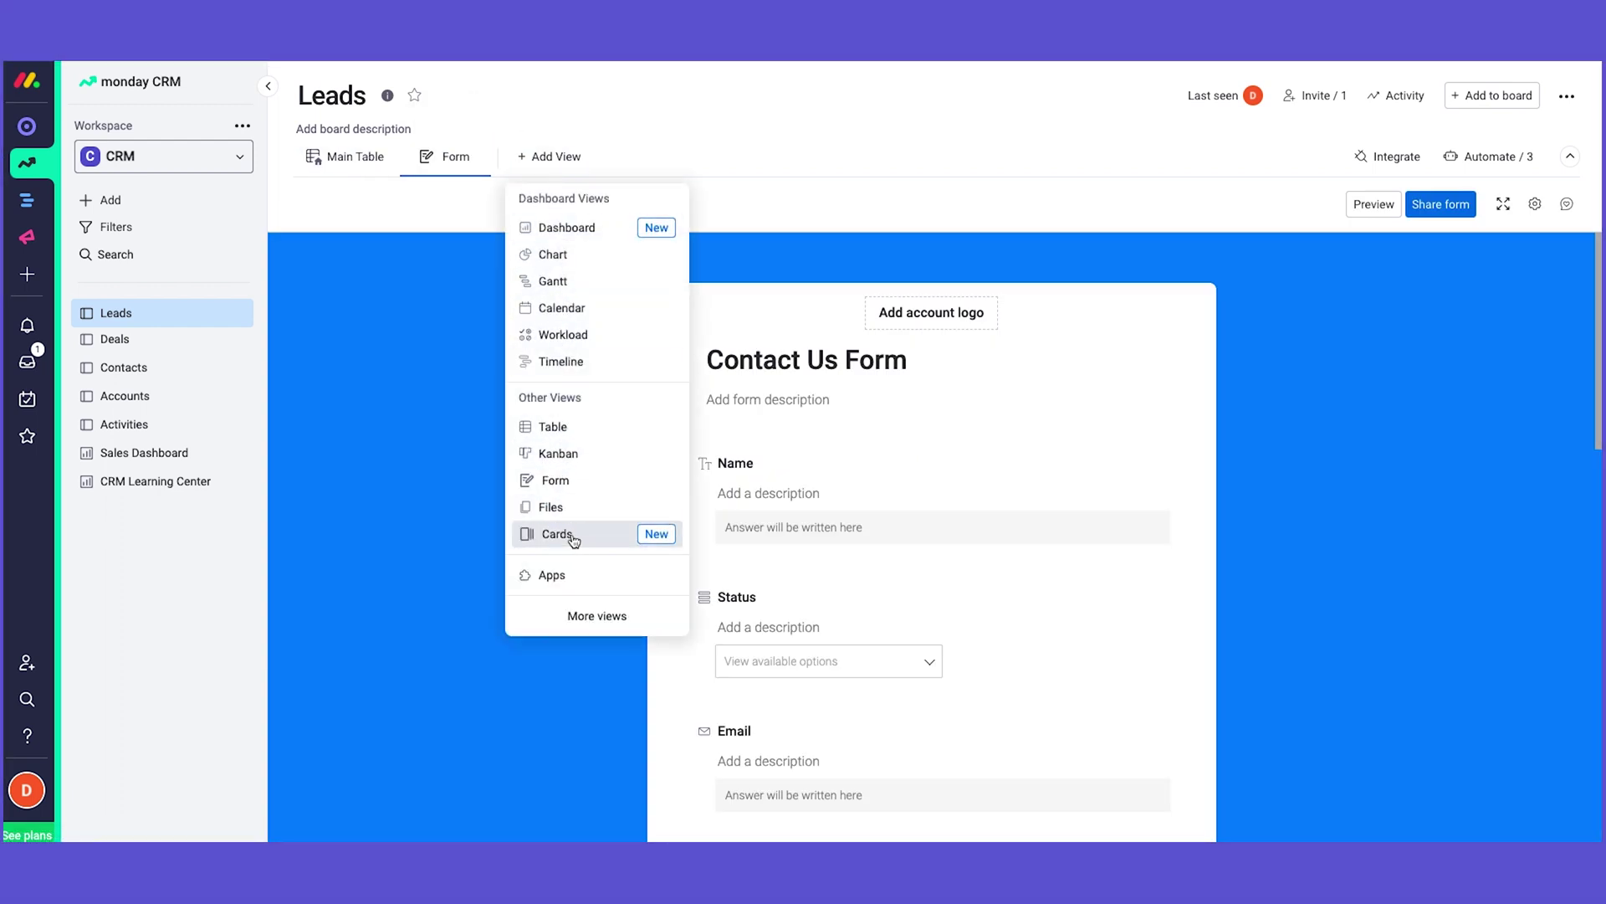
click(834, 208)
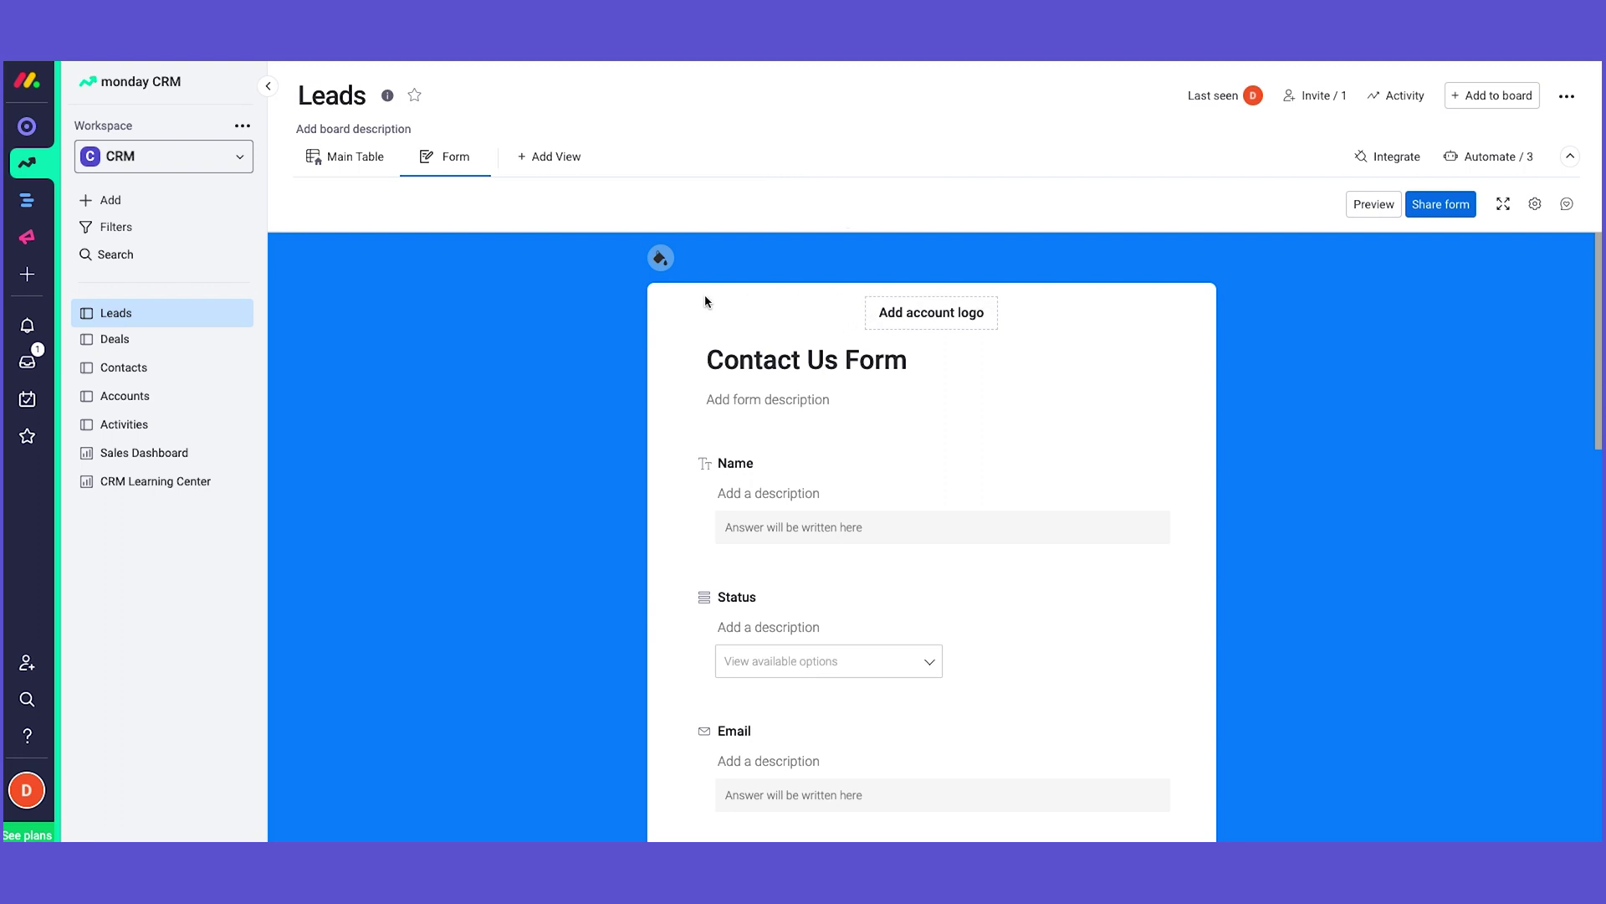
click(660, 258)
Step: Open the form's customization settings and hide the Status question
scroll(982, 373, down, 1)
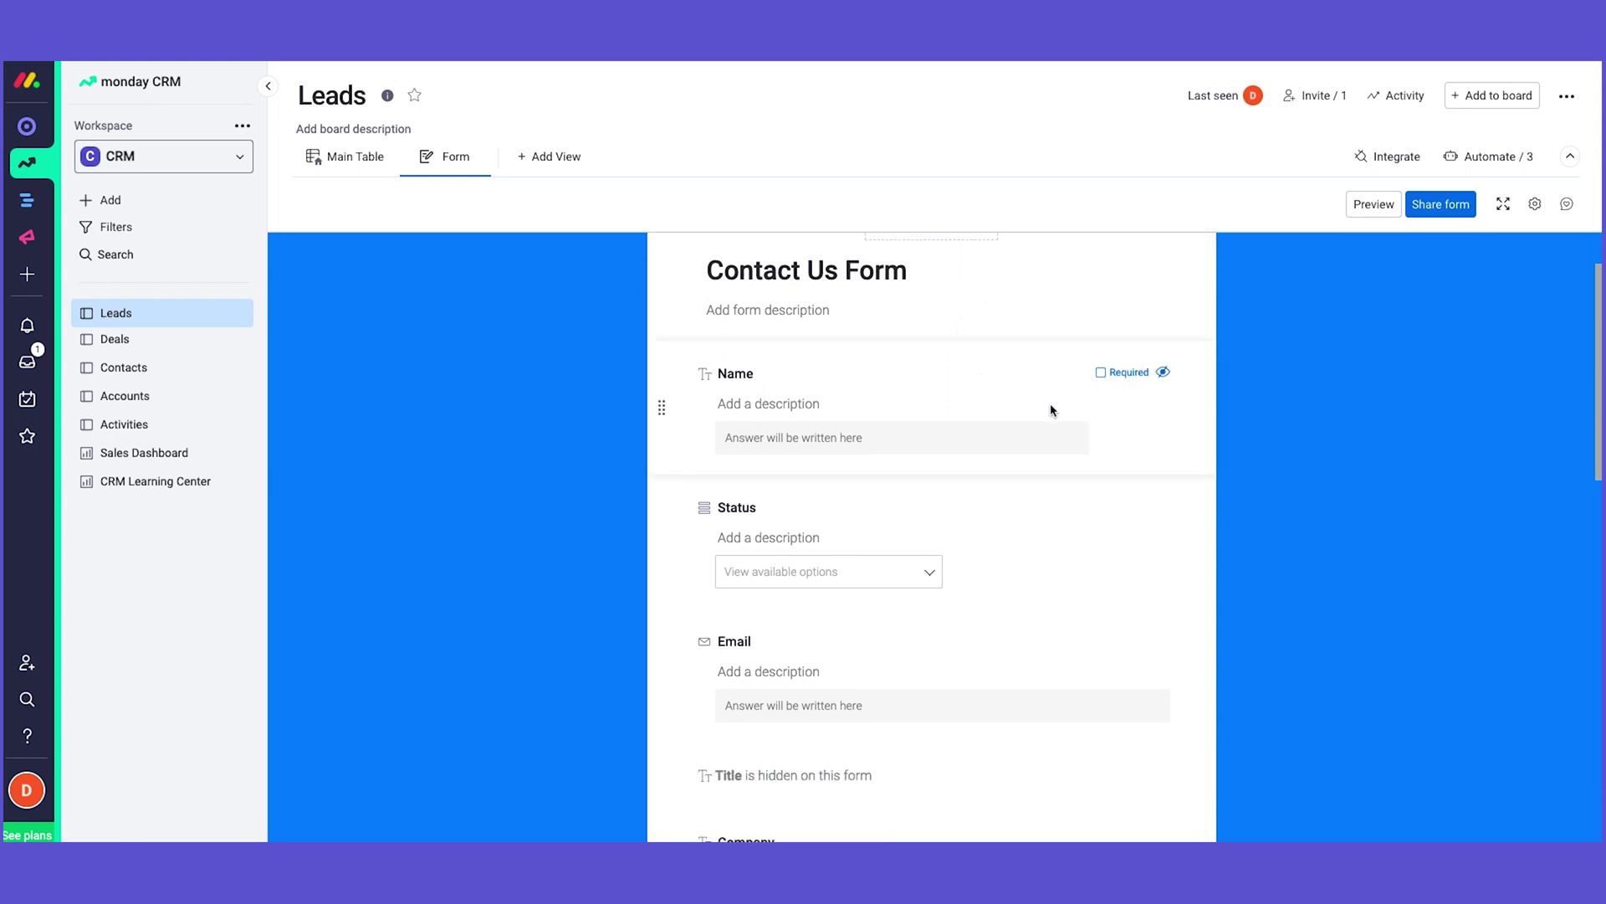
click(1535, 204)
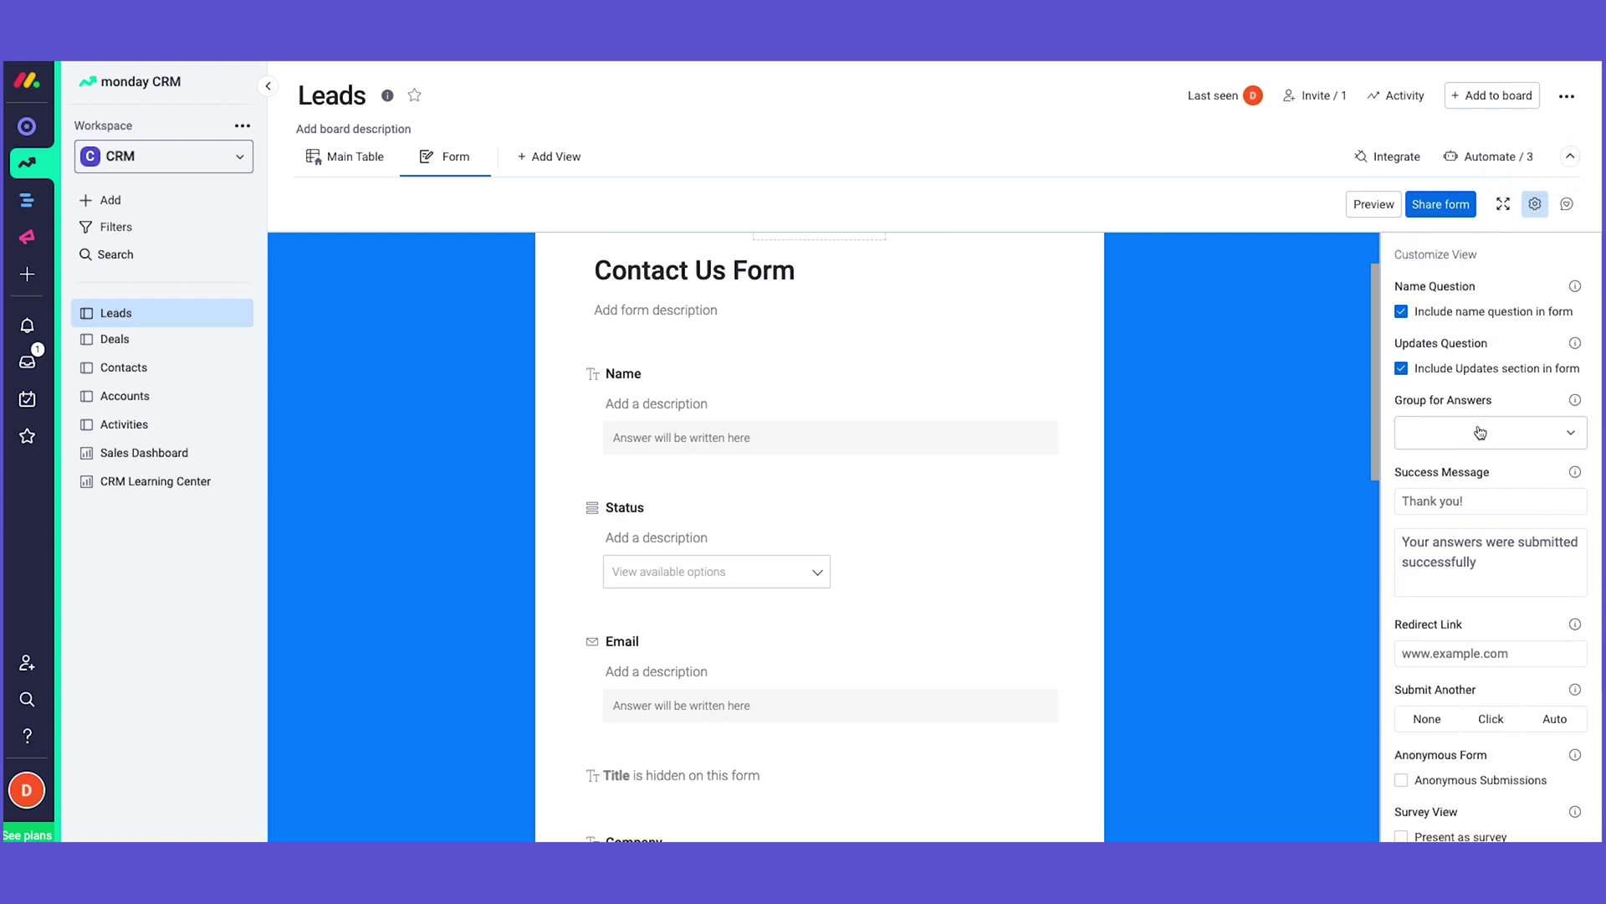
scroll(1483, 531, down, 3)
scroll(1483, 532, up, 3)
scroll(801, 268, up, 1)
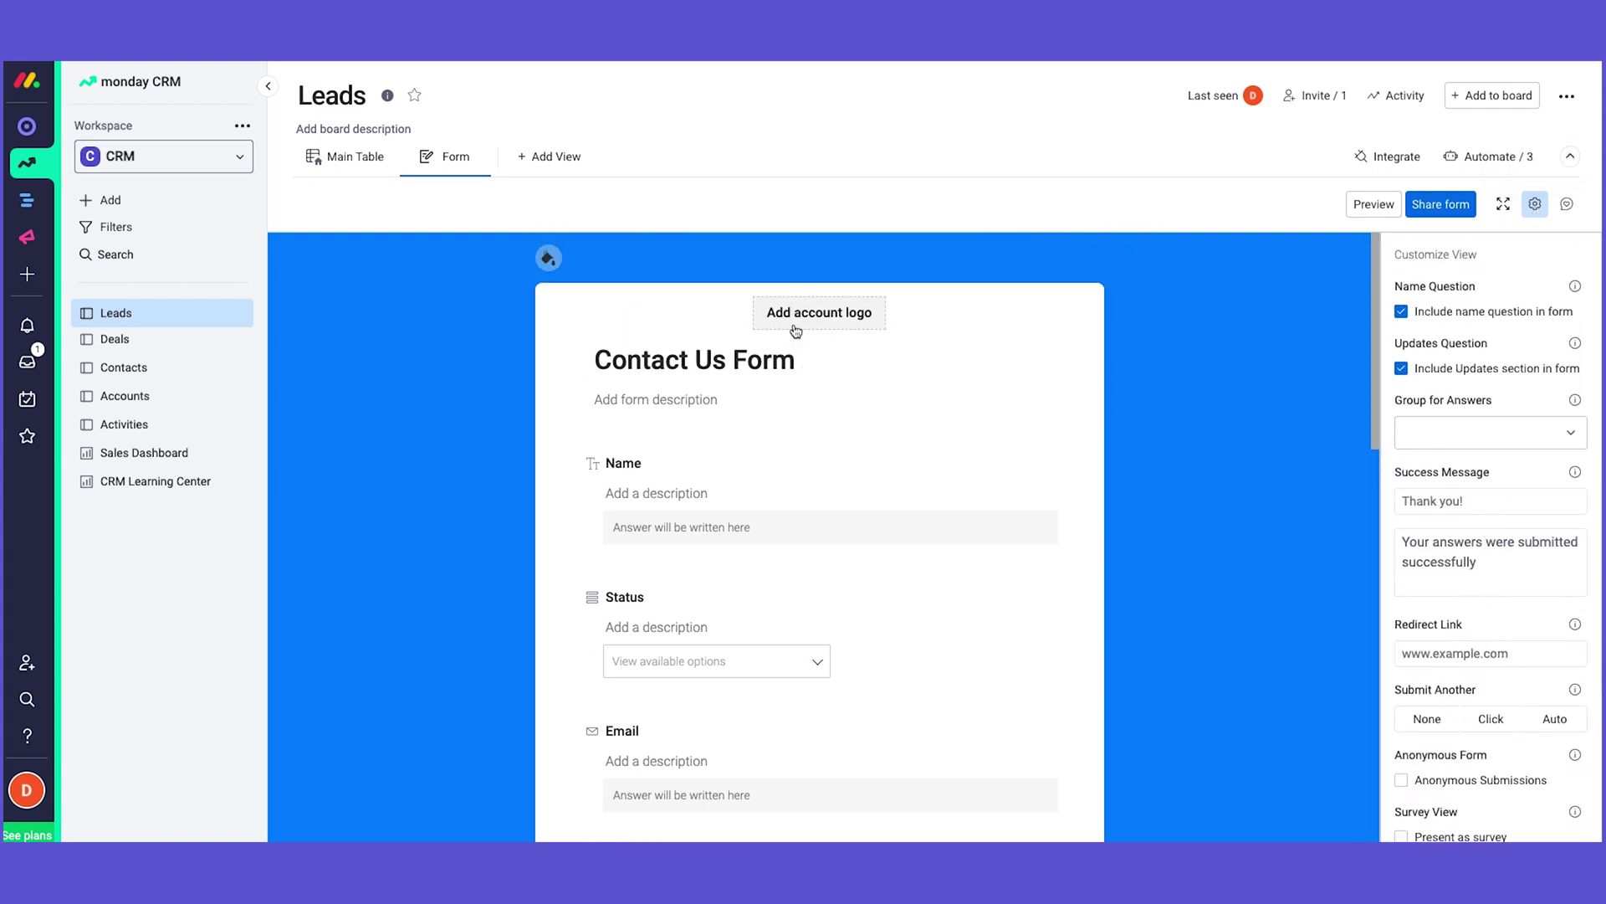
mouse_move(651, 270)
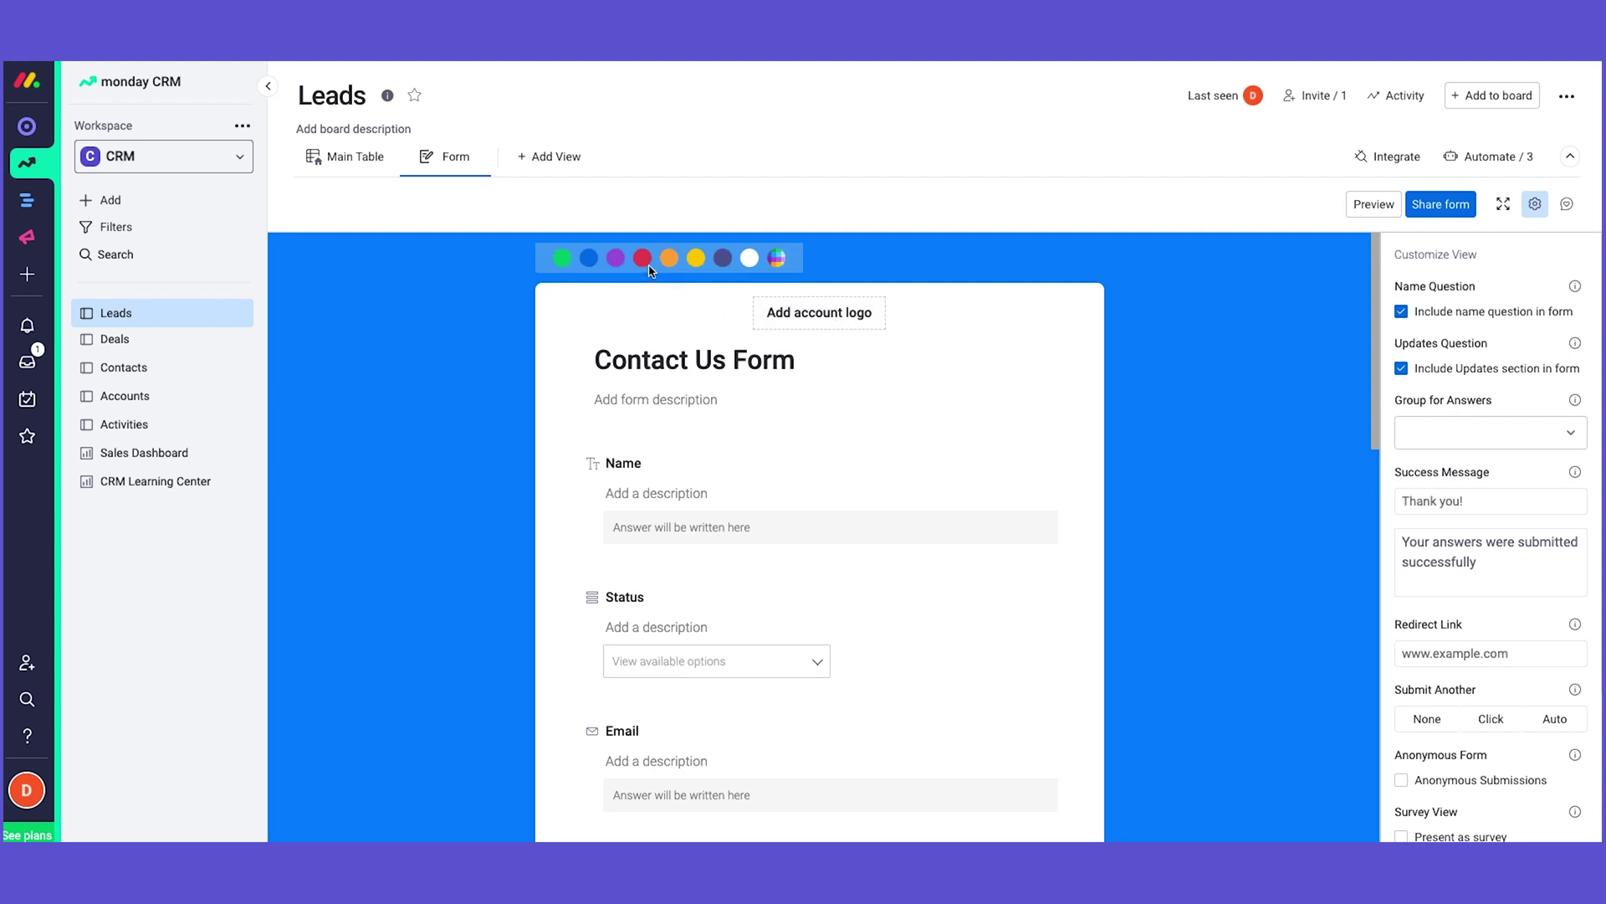
scroll(957, 416, down, 1)
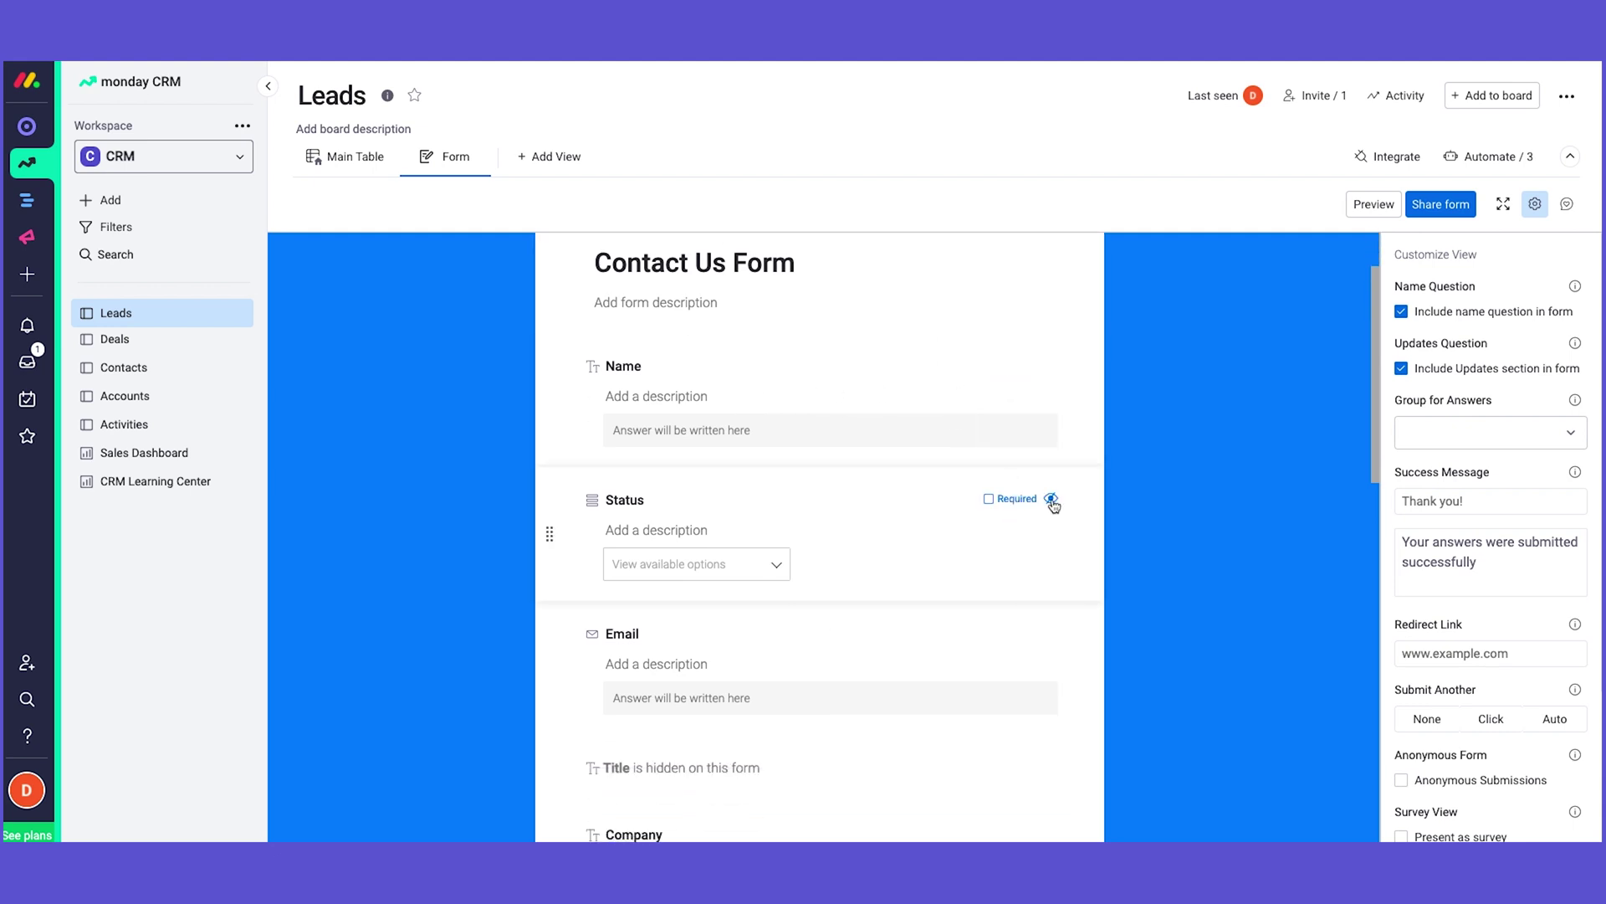
click(1052, 500)
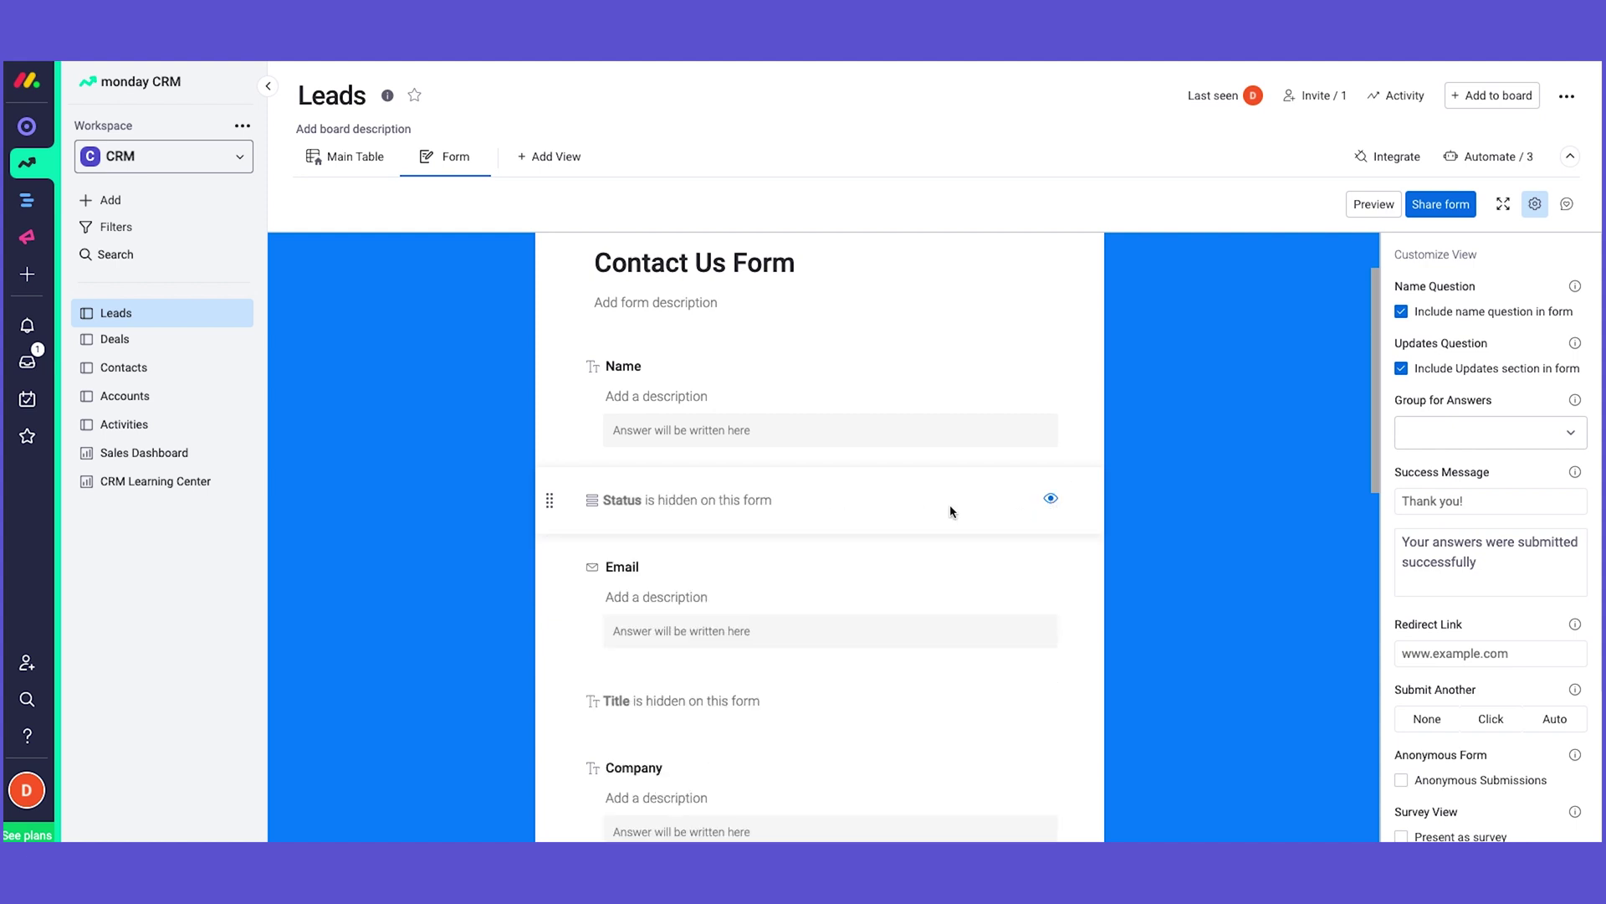
Step: Mark the Email, Company, Phone 1 and Location questions as required
scroll(987, 519, down, 1)
click(1013, 505)
scroll(1012, 514, down, 1)
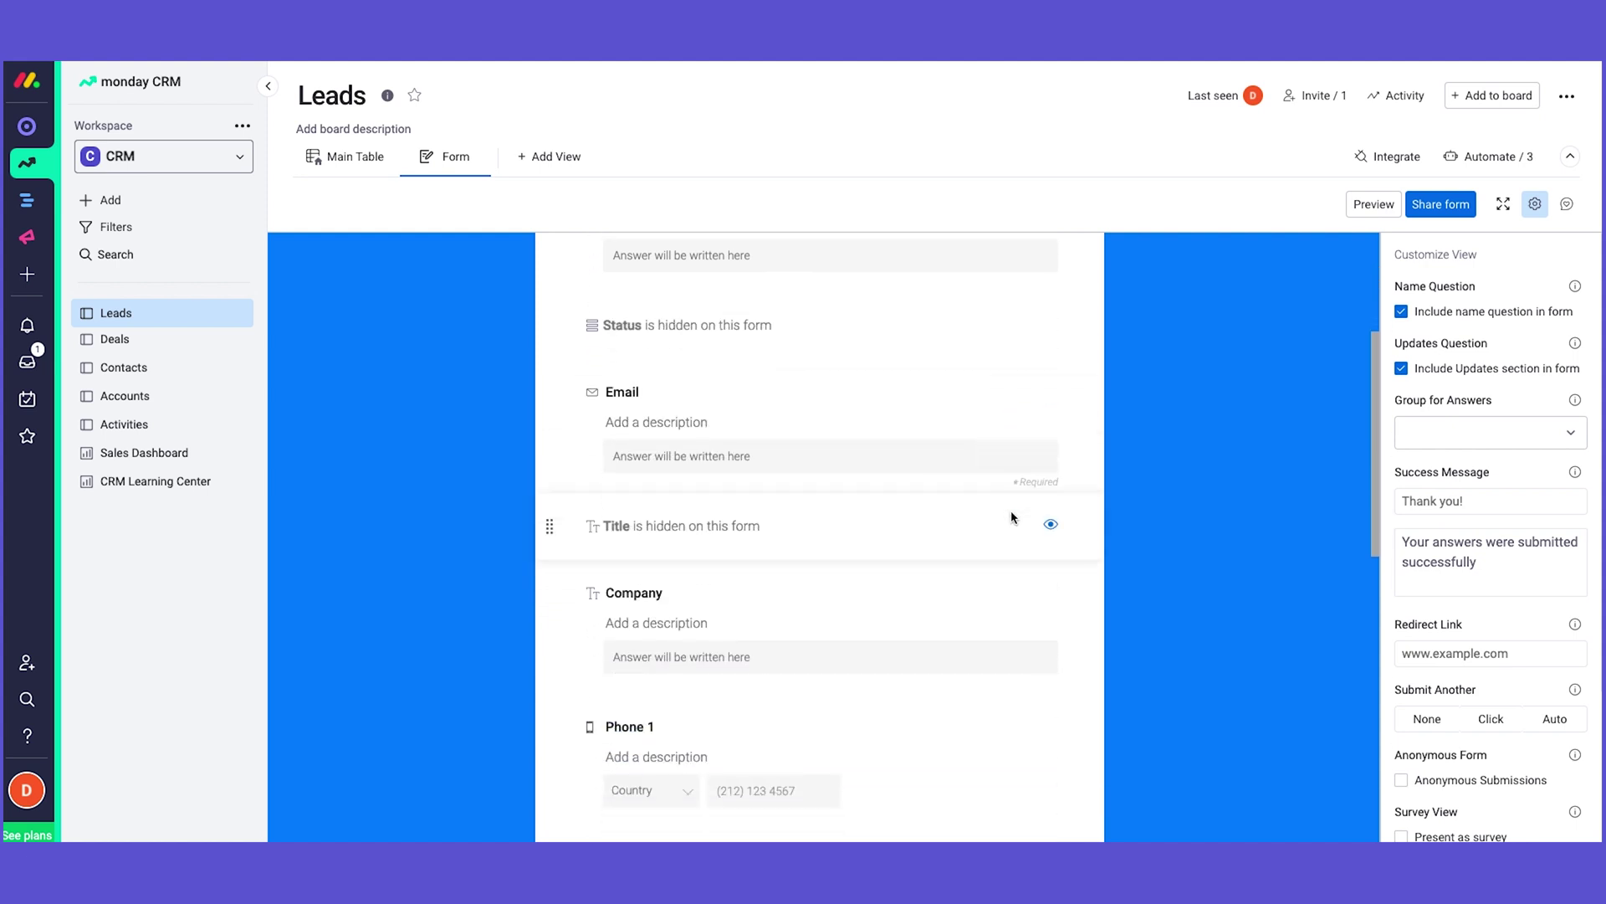
scroll(1013, 527, down, 1)
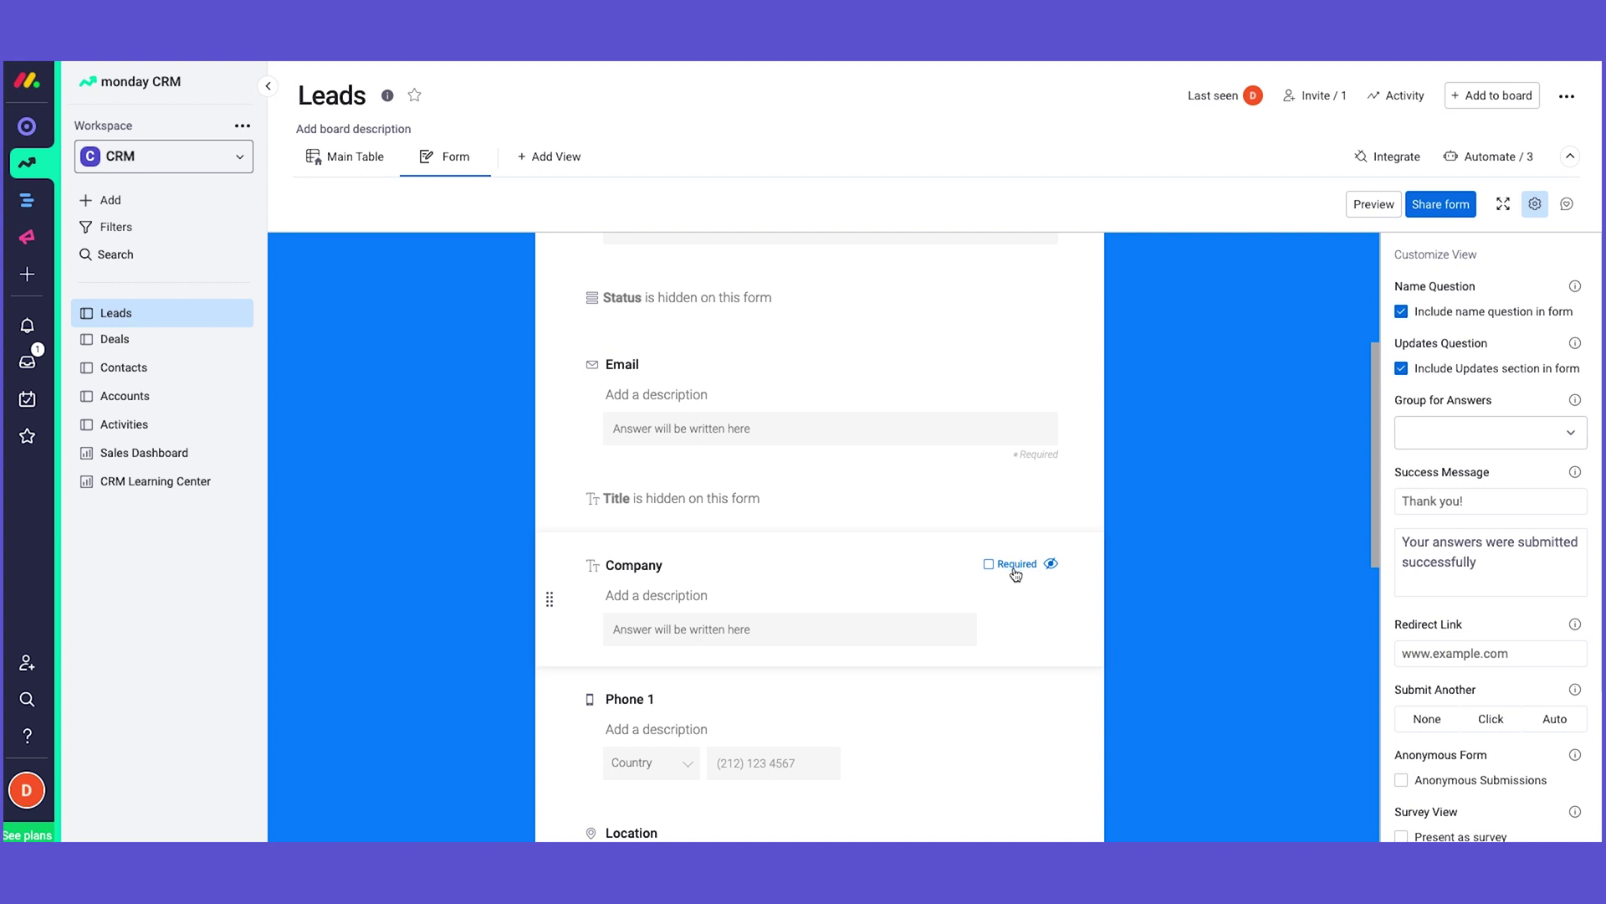
click(1015, 569)
scroll(1017, 577, down, 3)
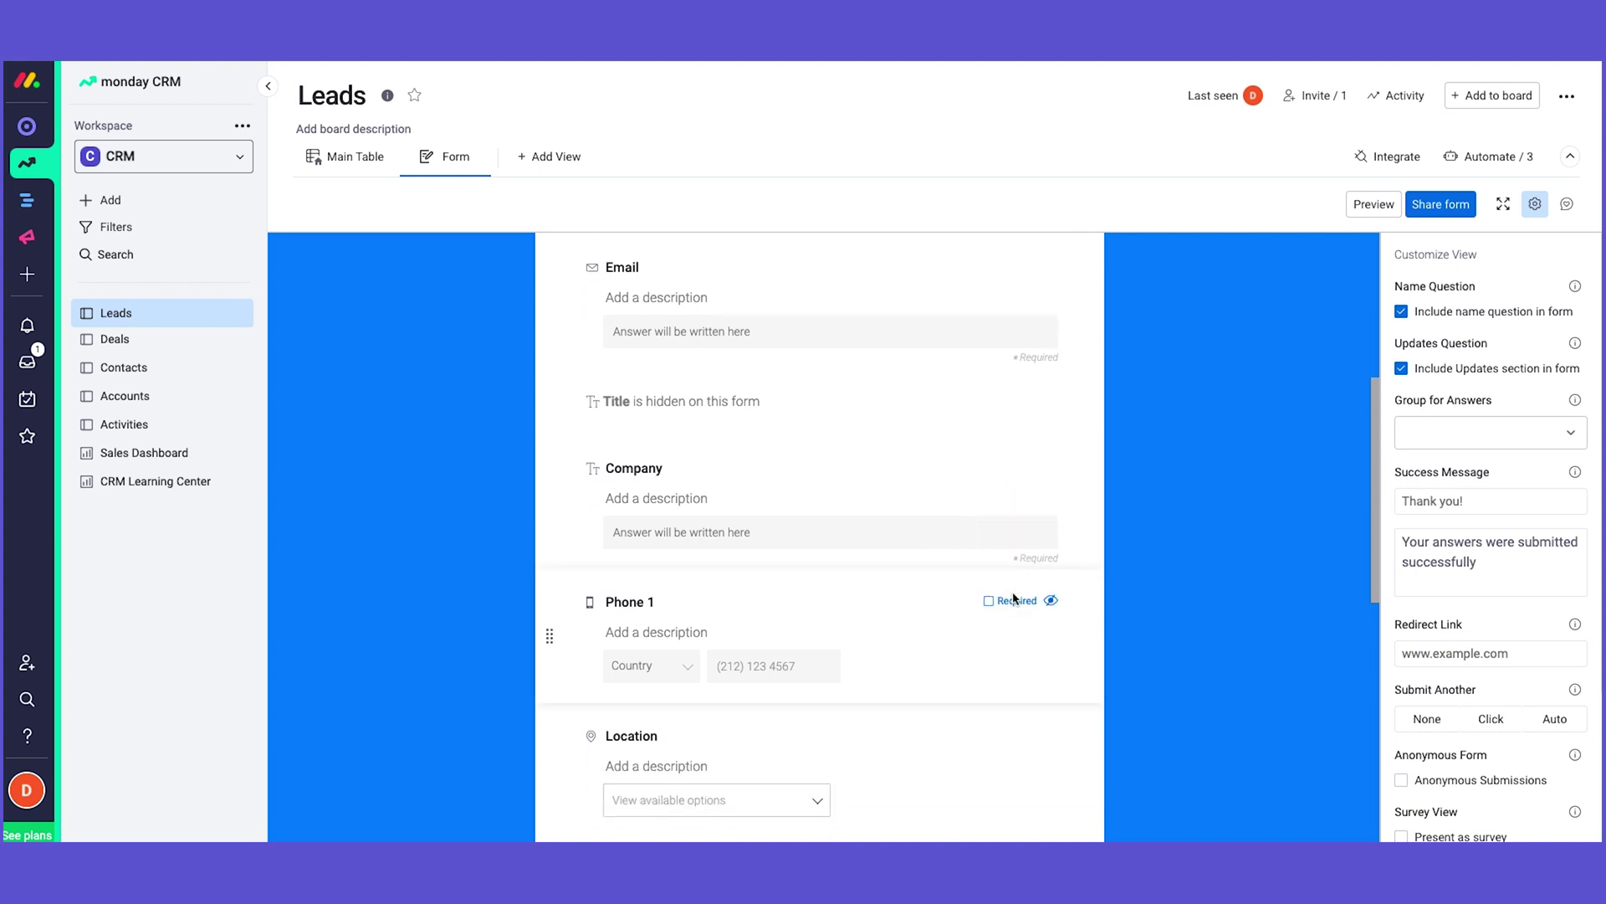
click(1014, 601)
scroll(1015, 606, down, 1)
click(1014, 619)
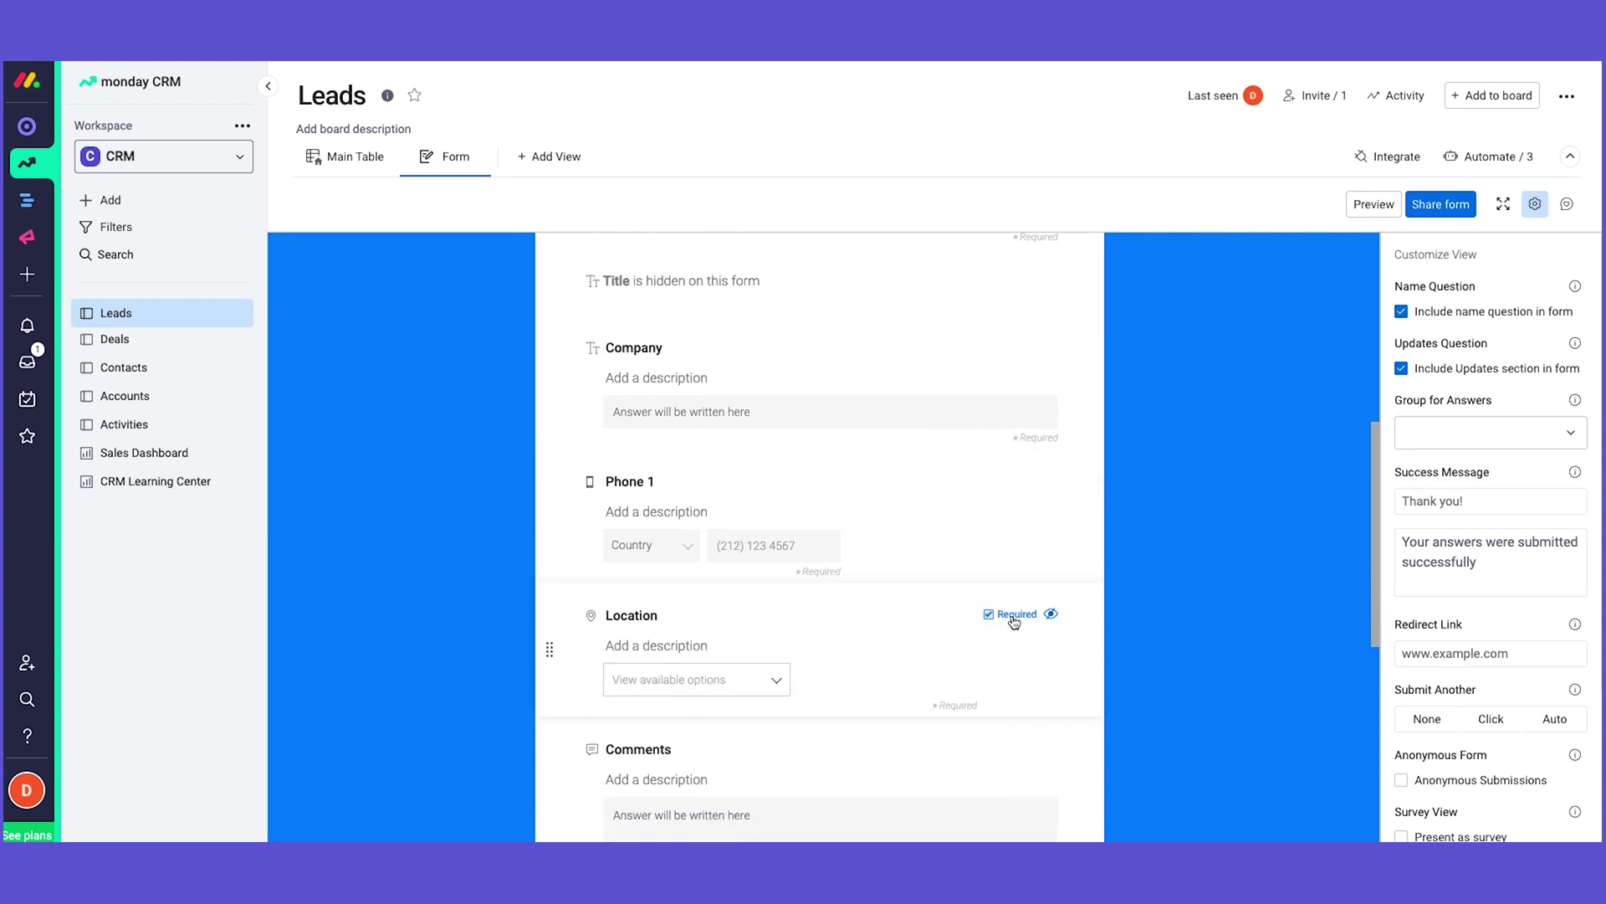
scroll(1012, 617, down, 1)
scroll(1015, 602, down, 2)
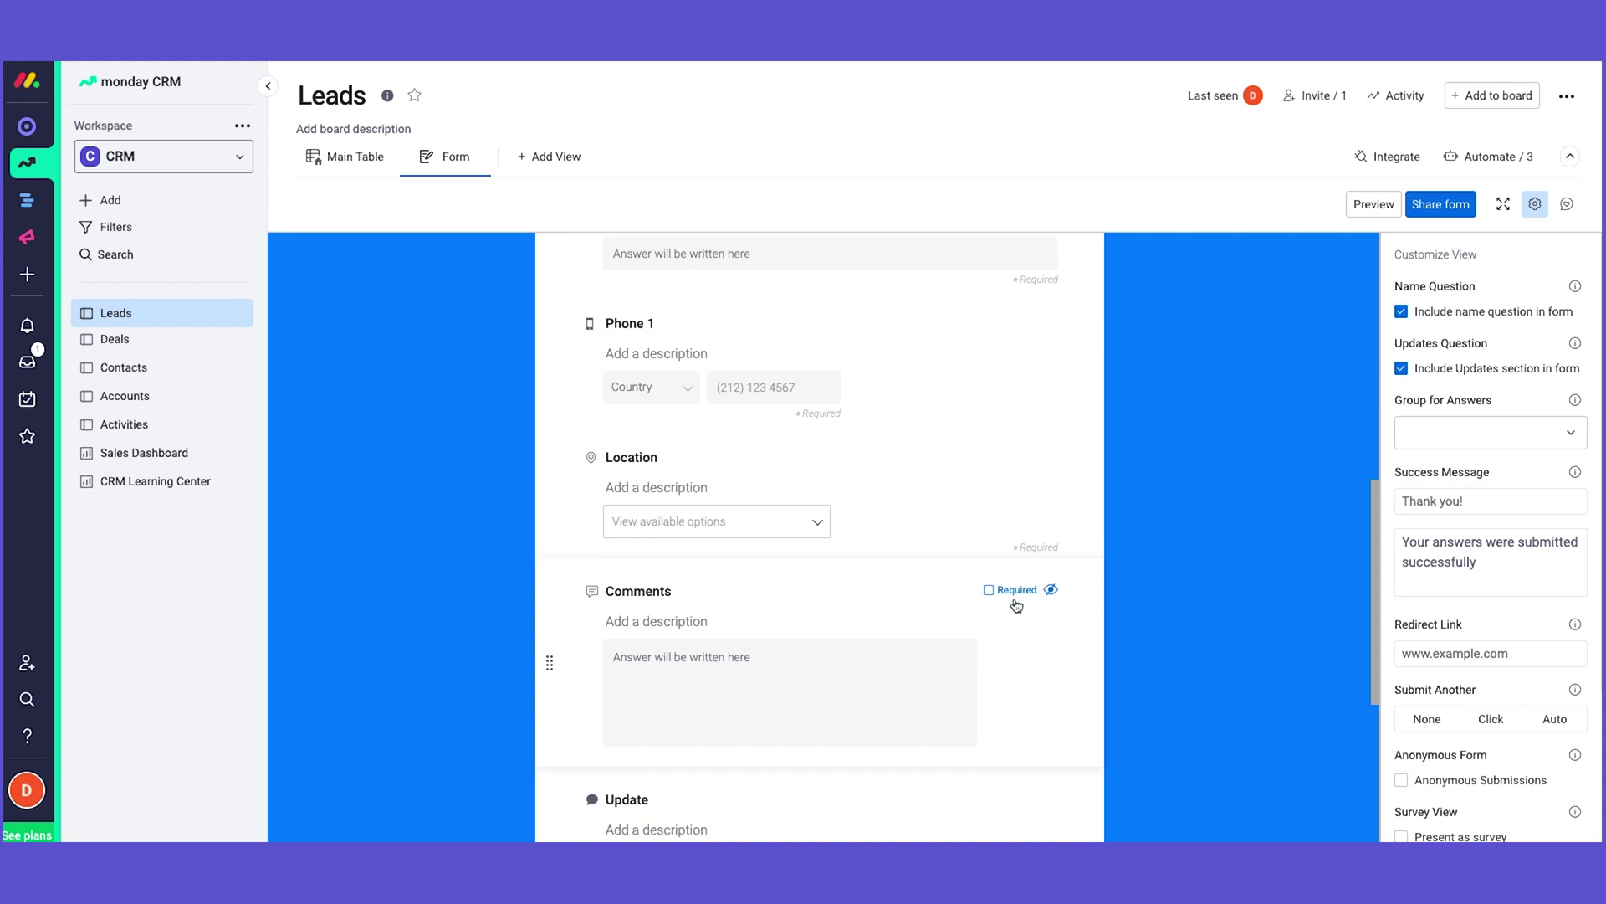
scroll(821, 540, up, 5)
scroll(821, 540, up, 3)
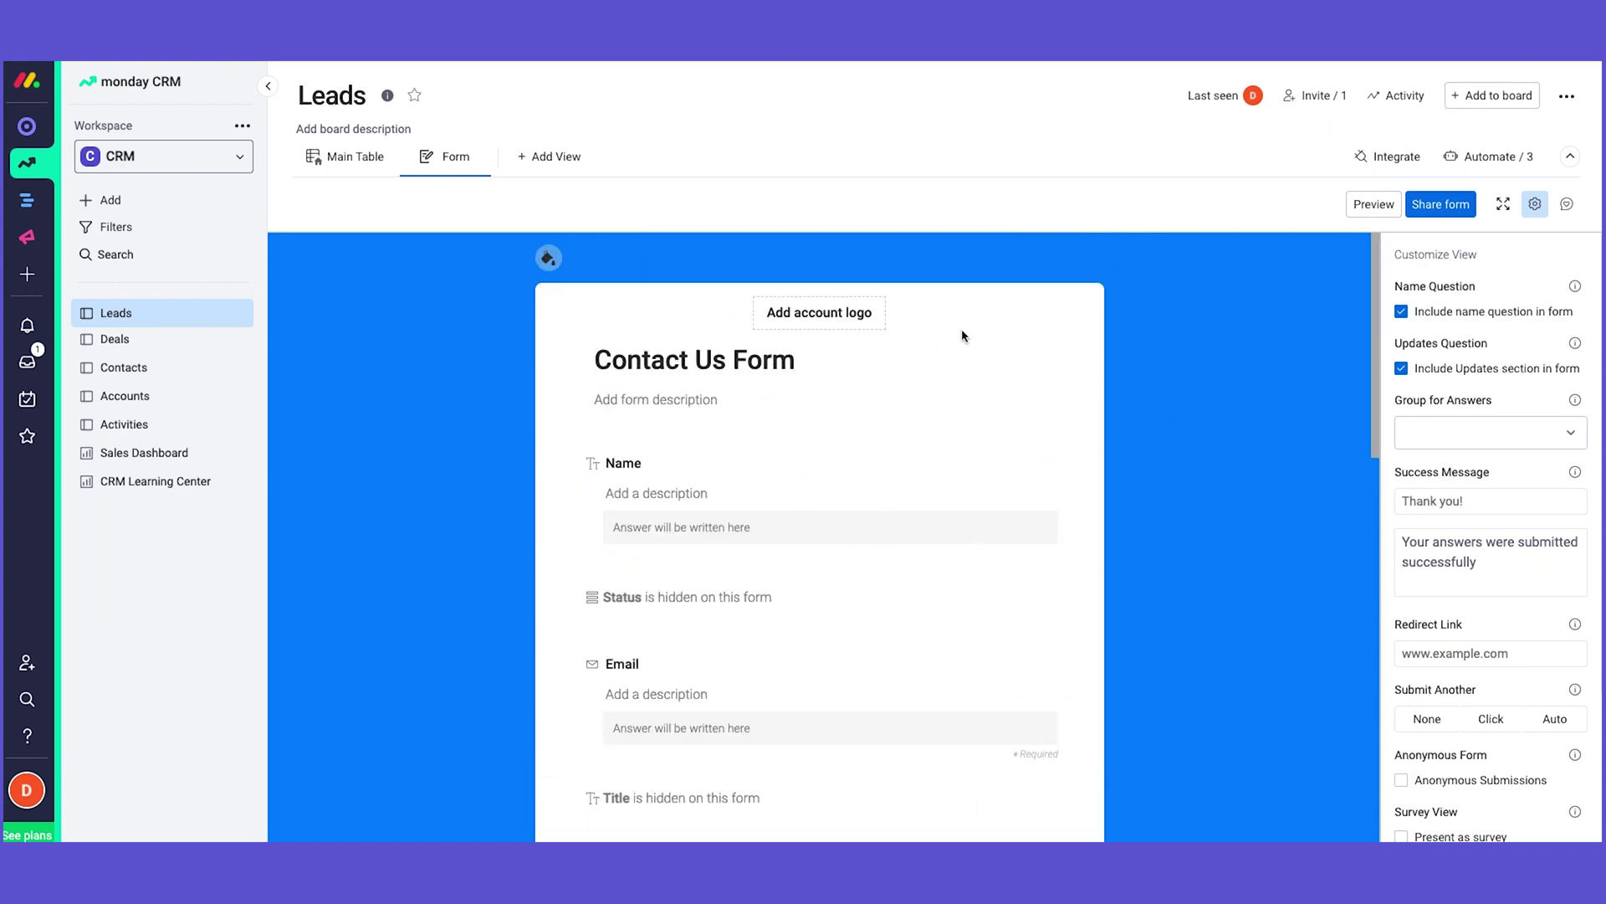
mouse_move(1333, 276)
Step: Open the form's share panel and copy its shareable link into a new tab
click(1436, 209)
triple_click(758, 420)
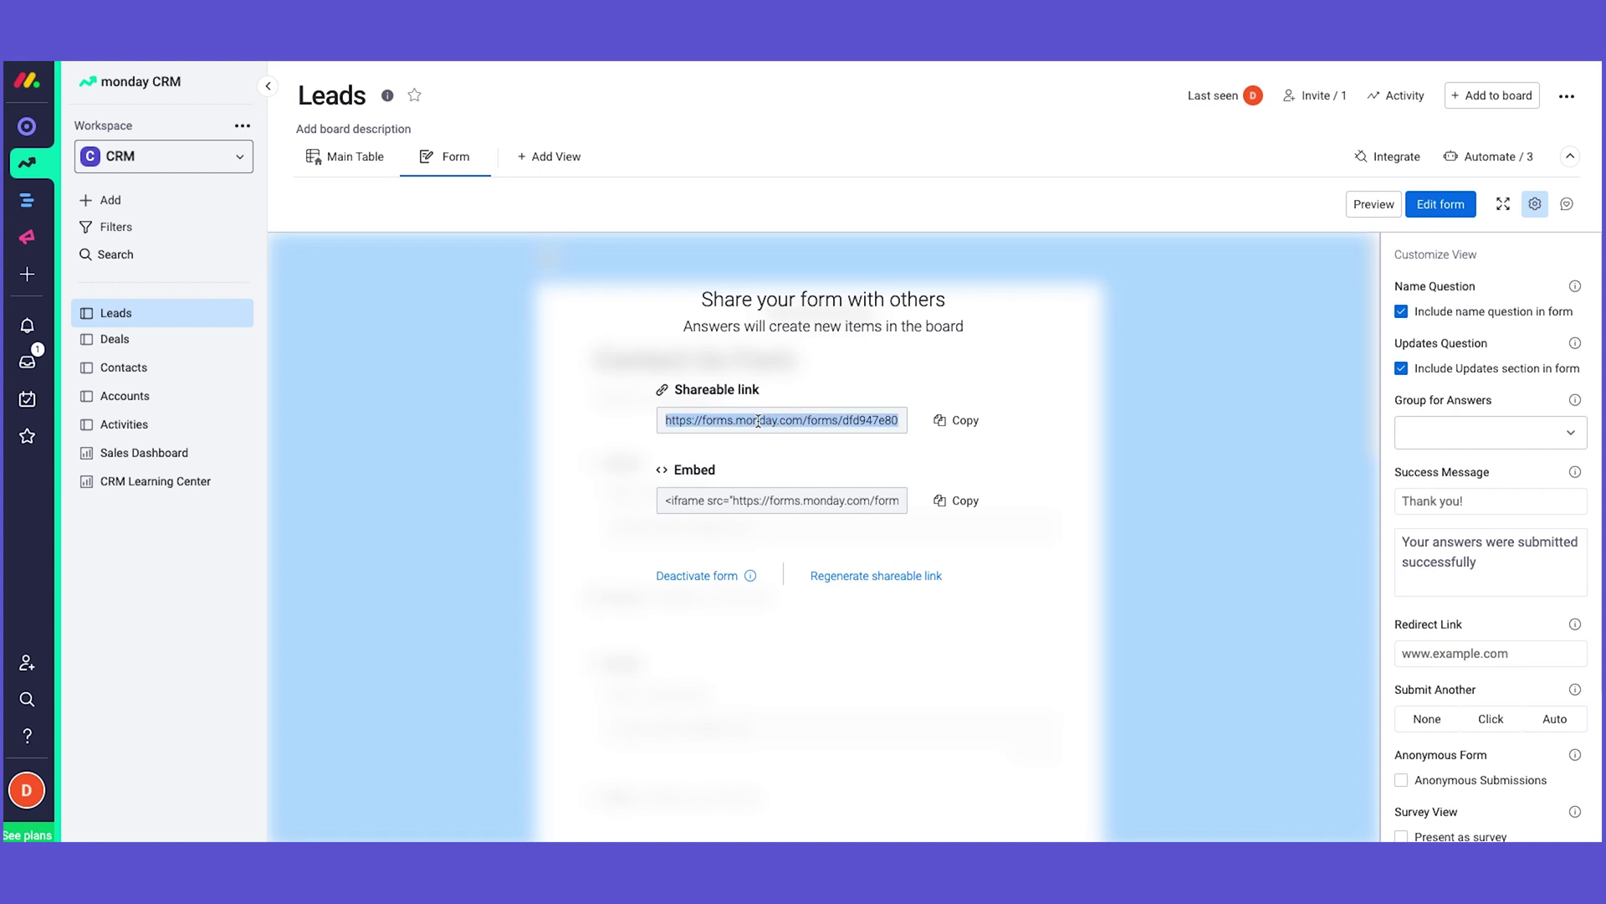
triple_click(743, 502)
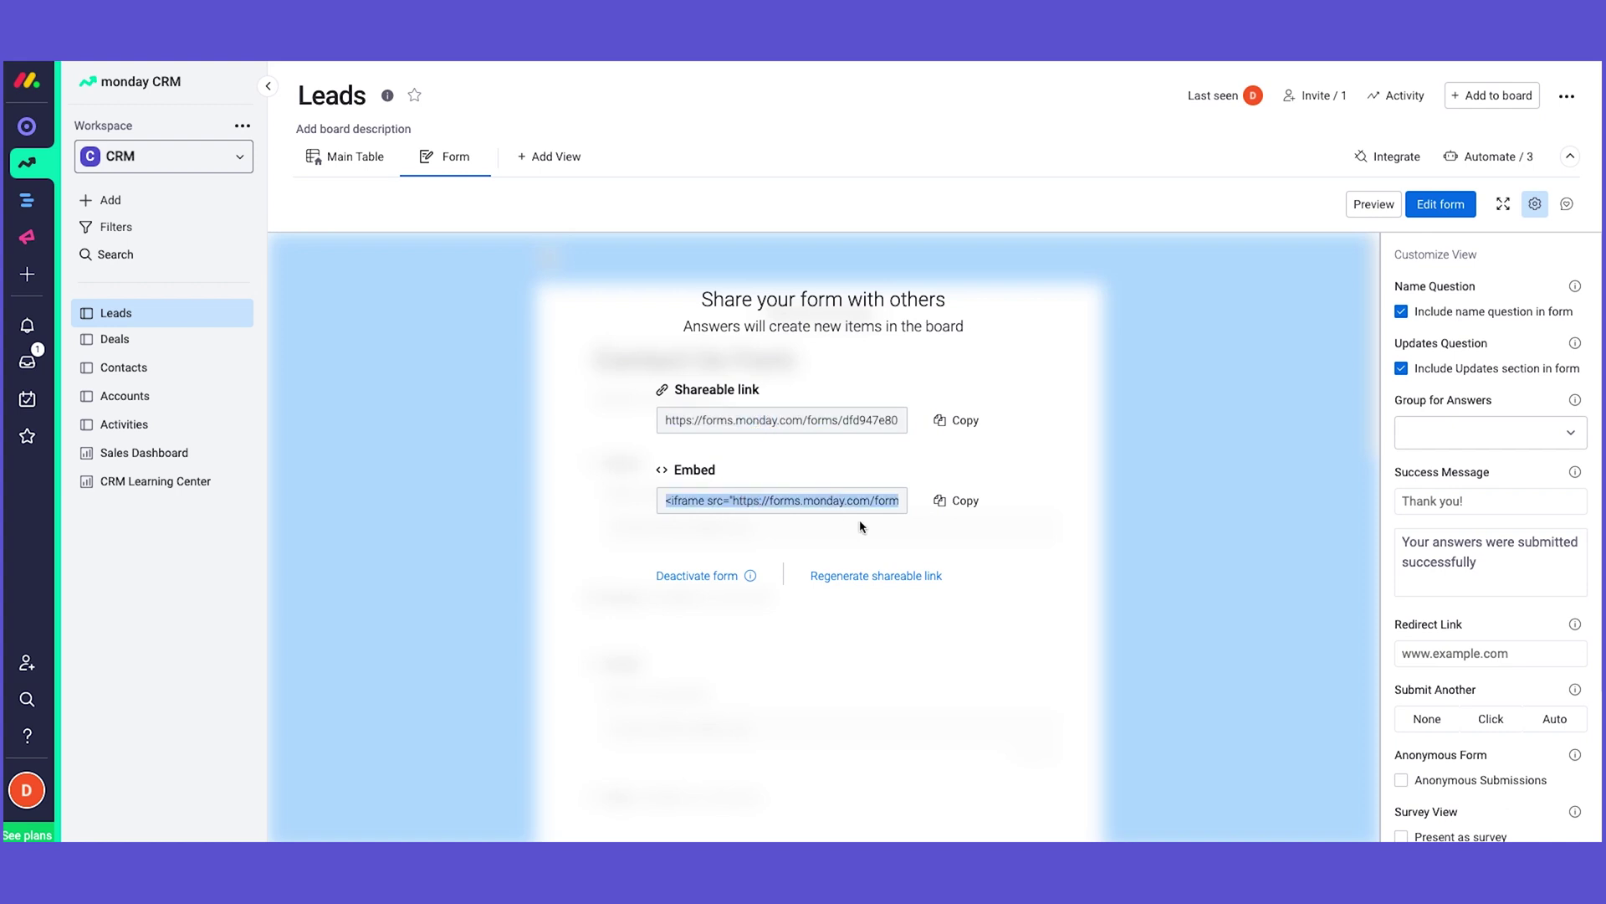
click(963, 421)
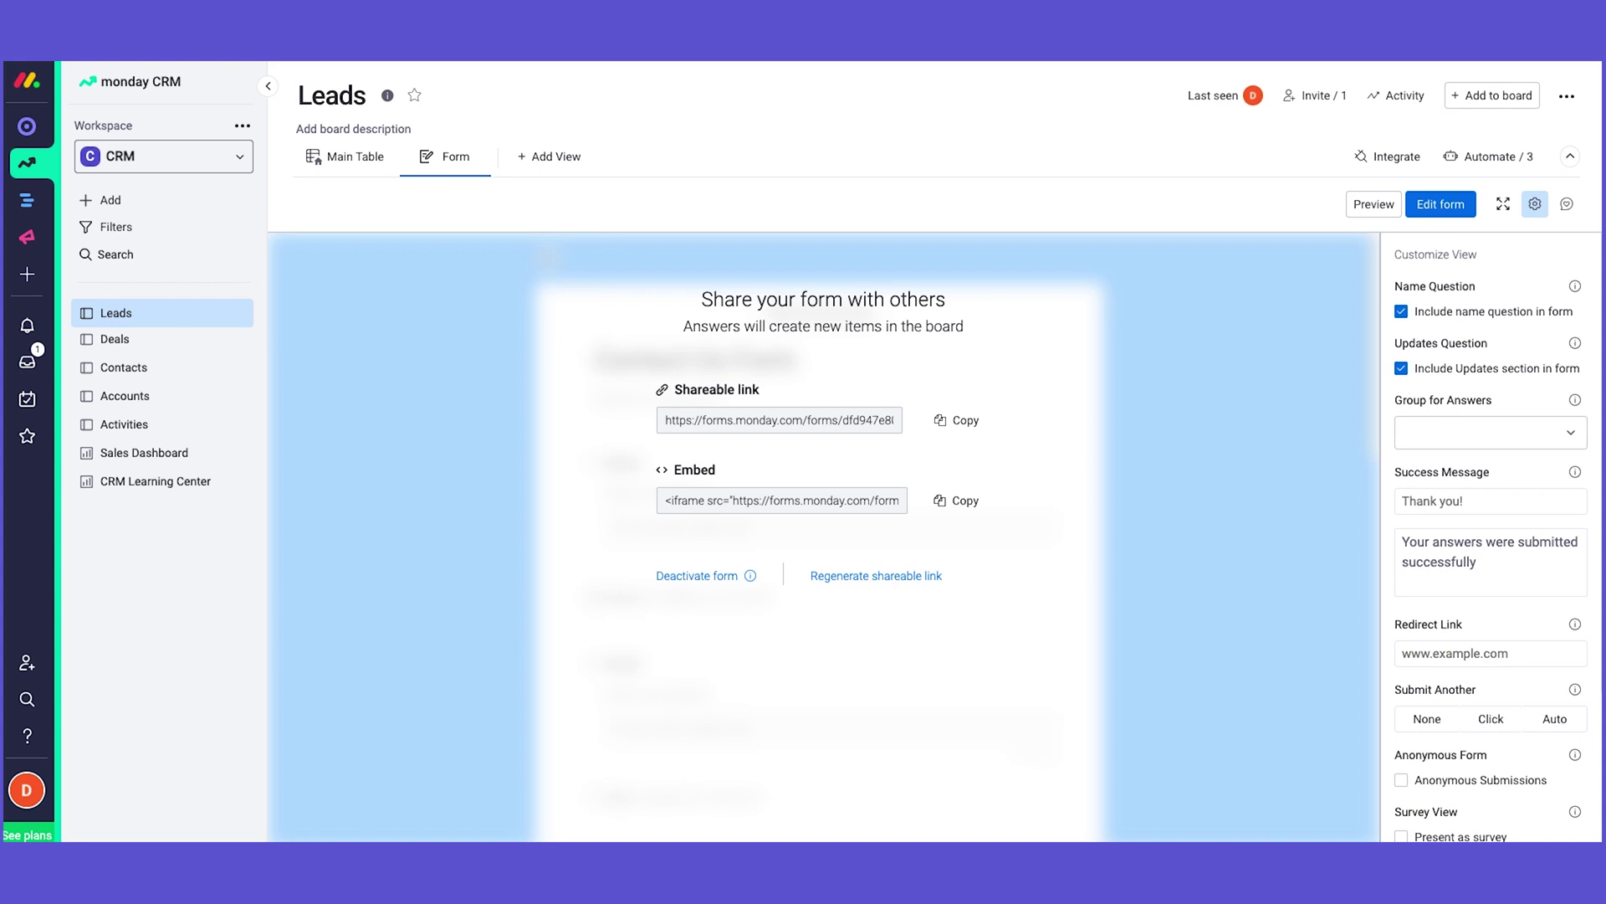
key(ctrl+t)
Step: Open the shared form link and enter a test name, e-mail and company 'monday.com'
key(ctrl+v)
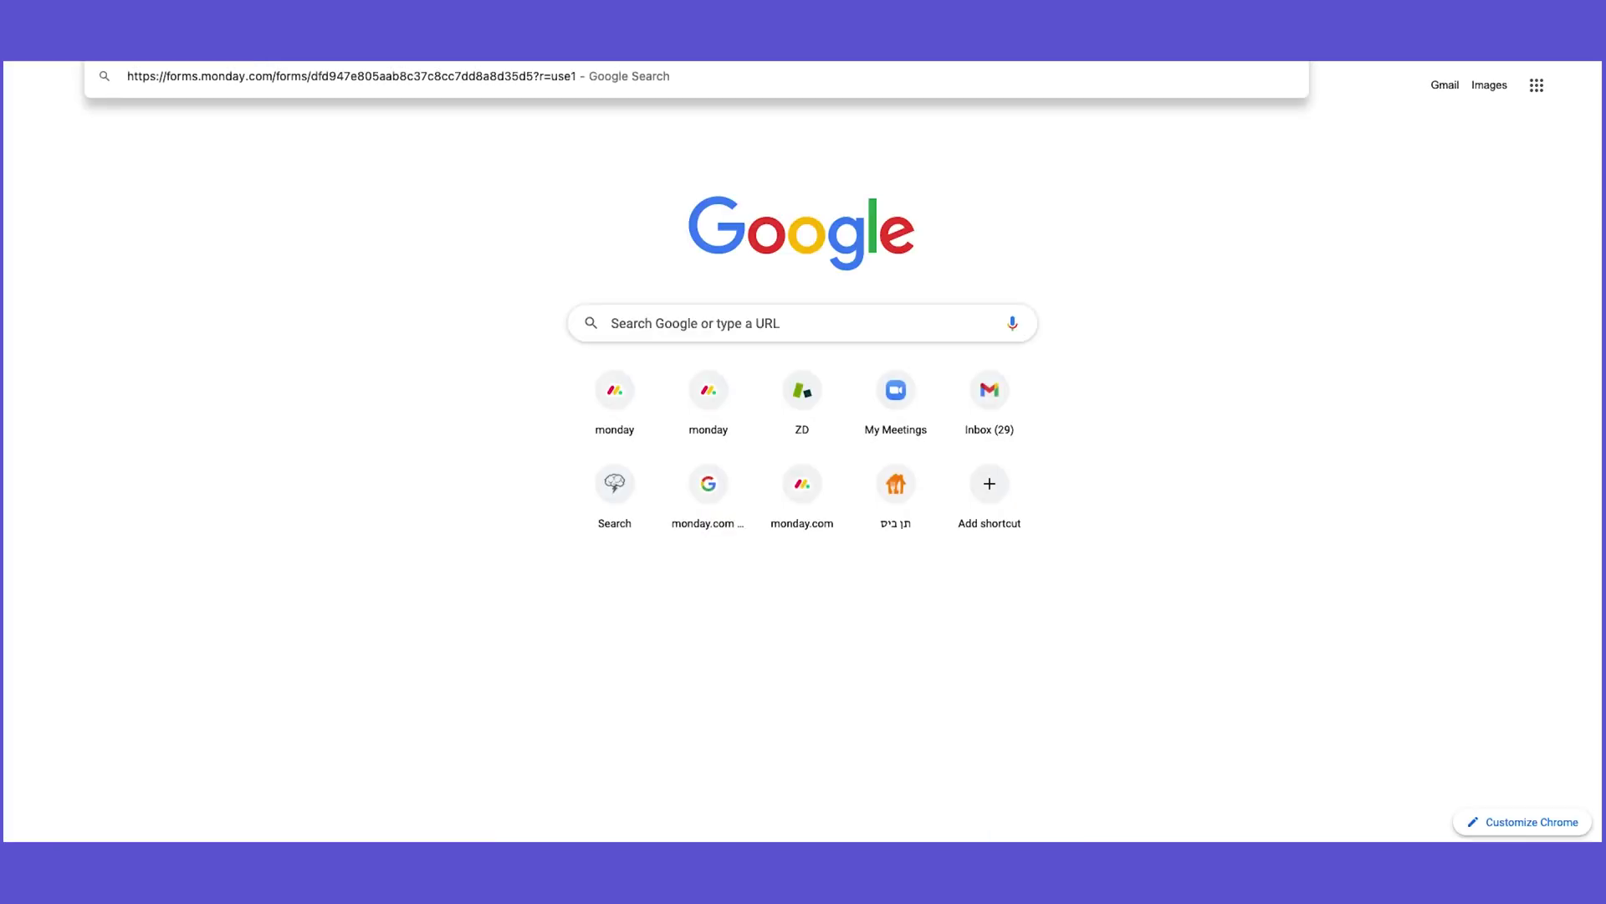
key(Return)
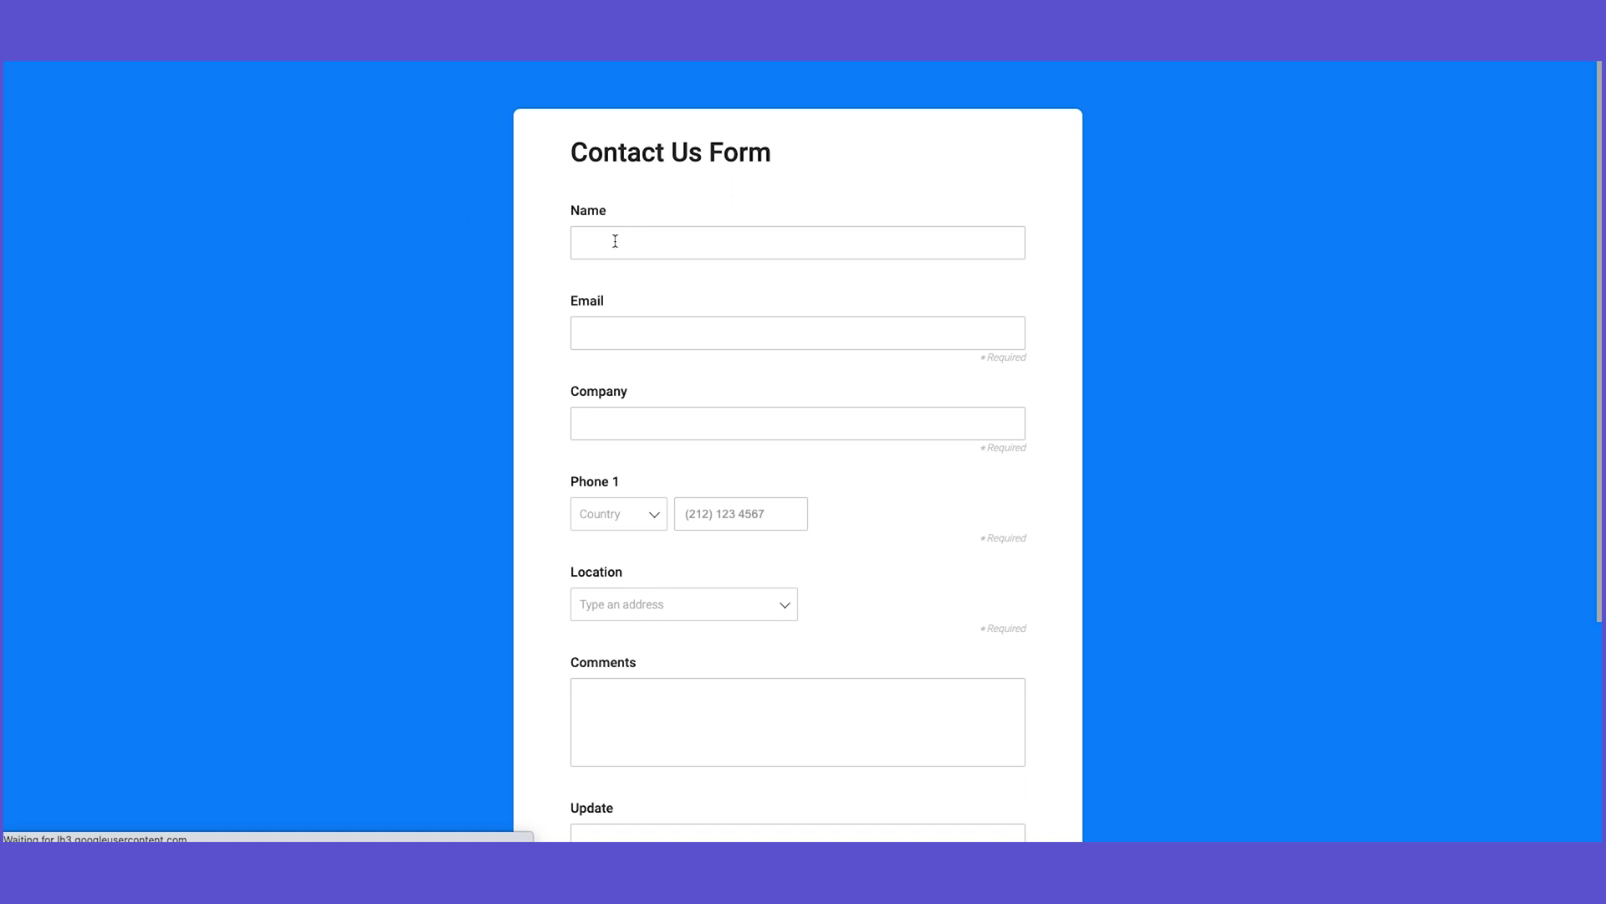
click(616, 241)
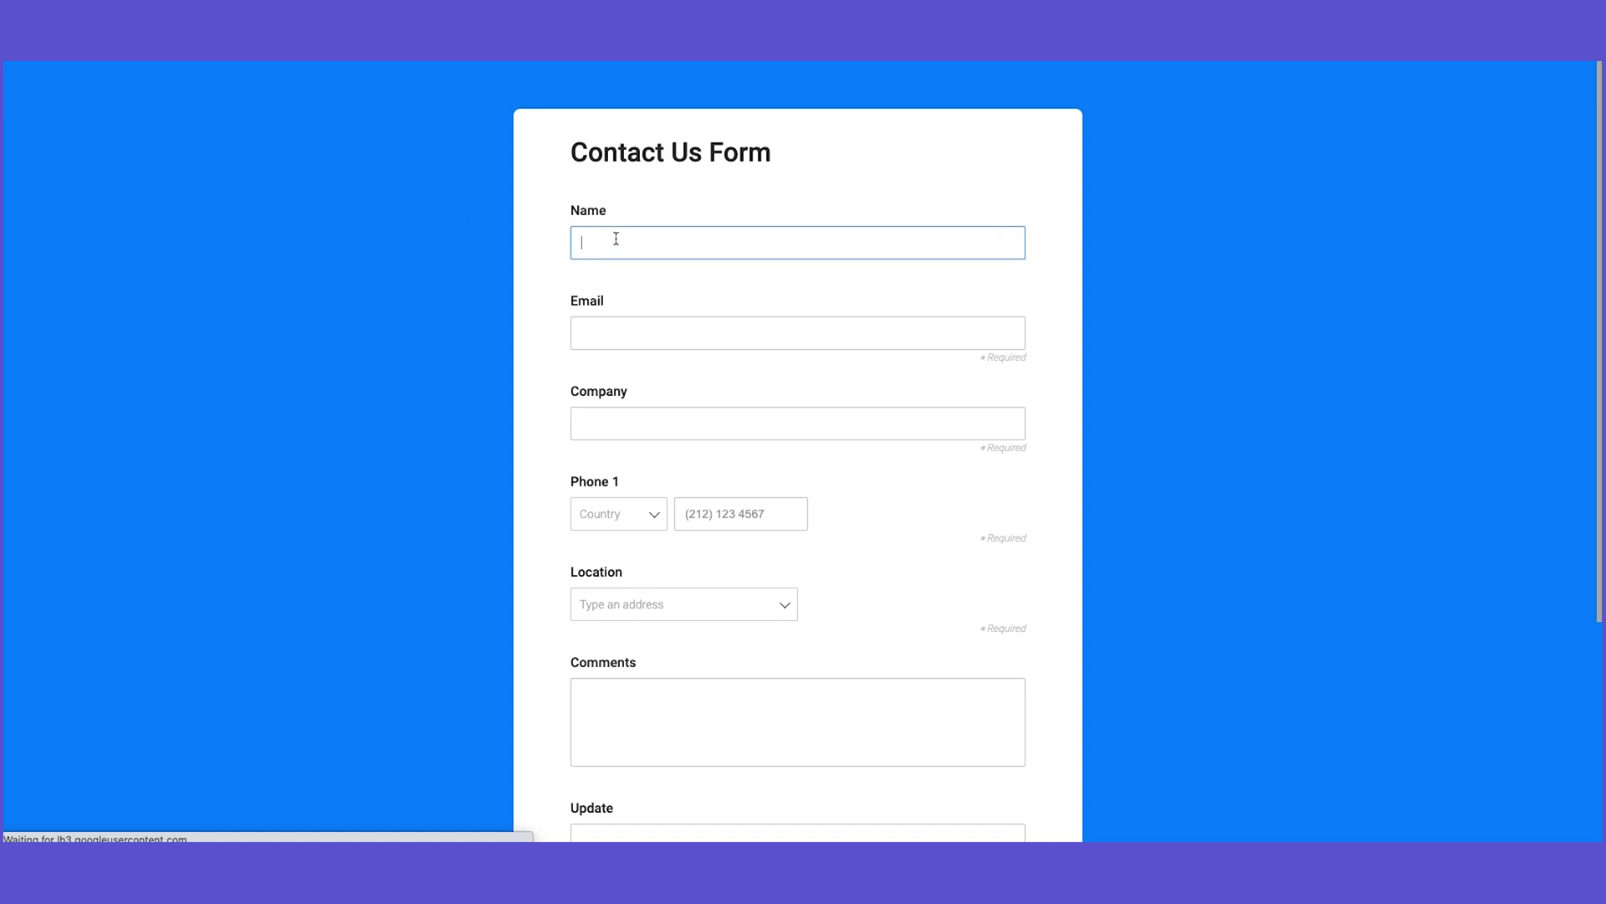
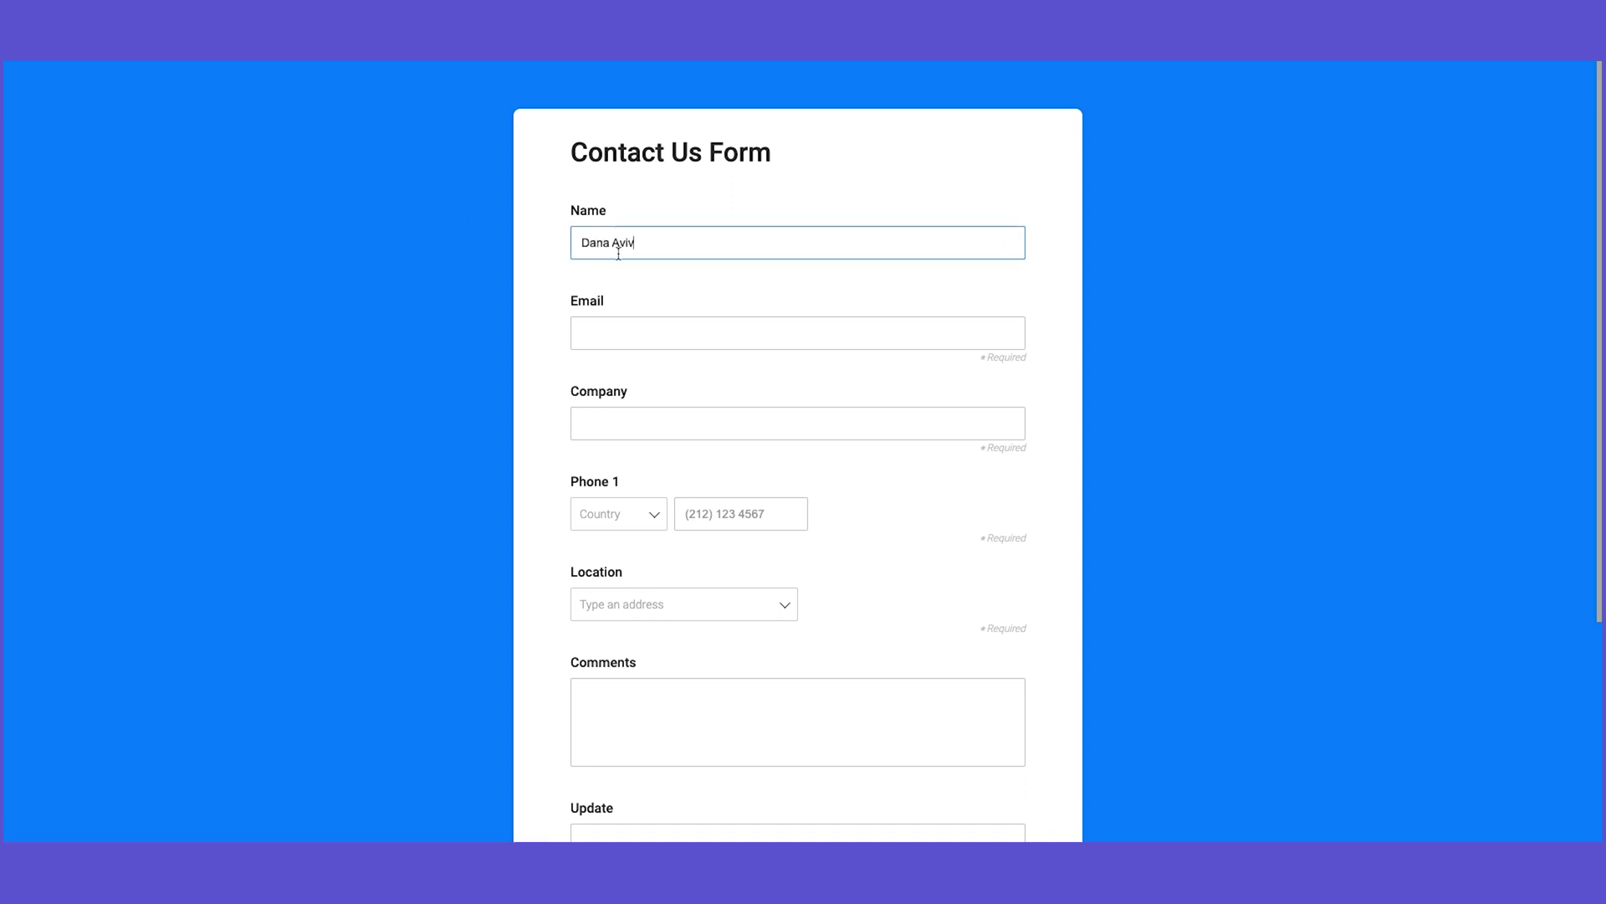
click(606, 333)
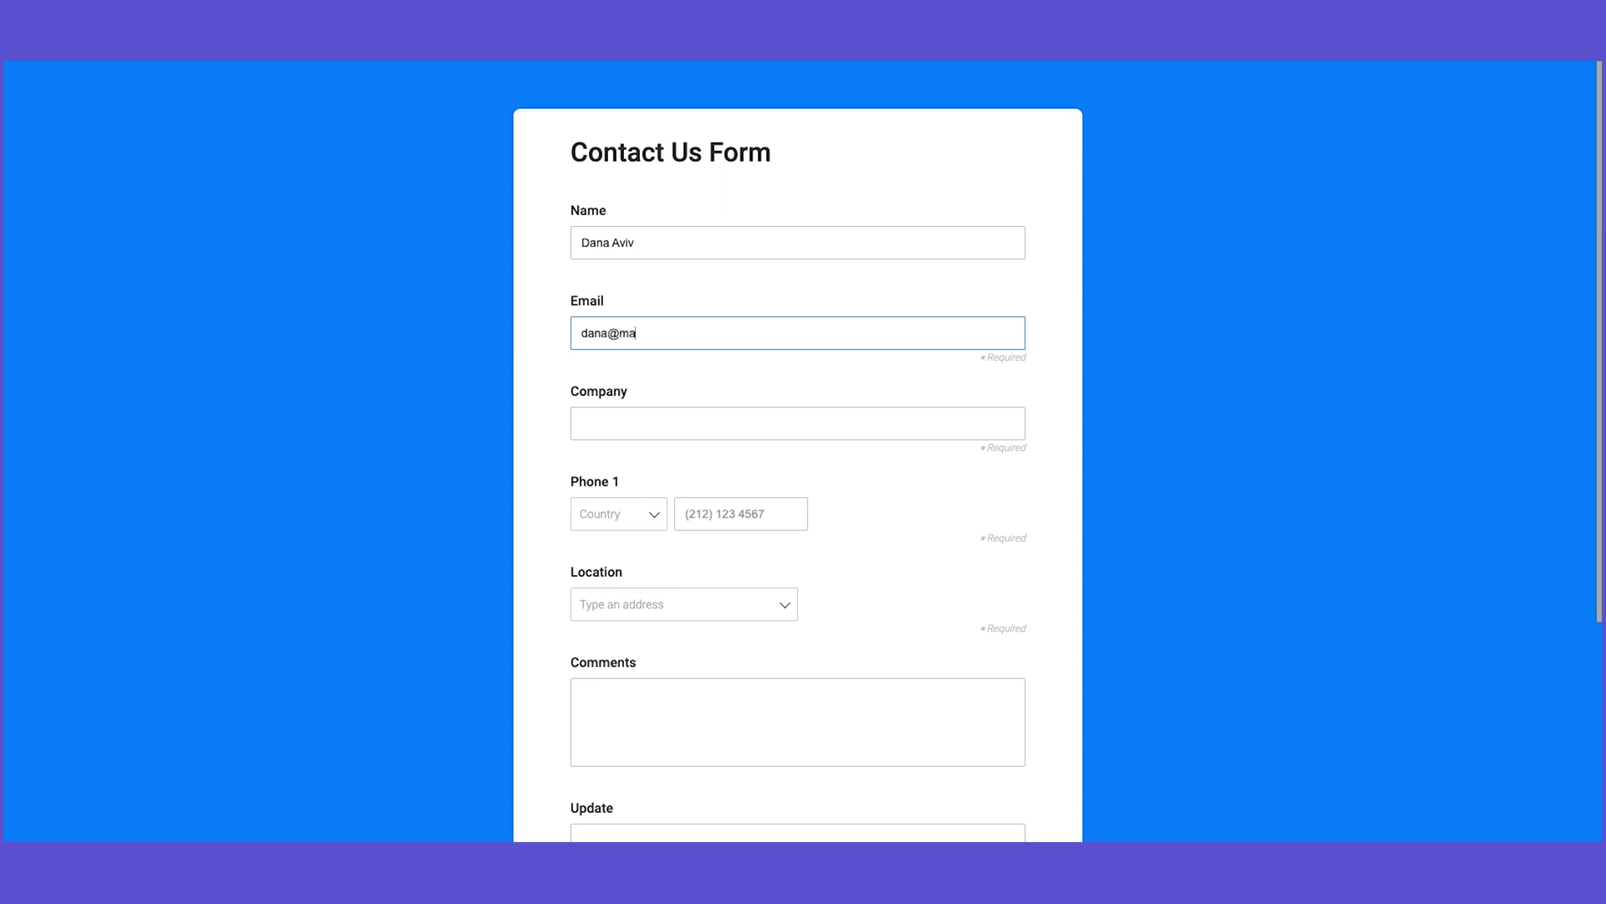
click(643, 422)
text(monday.com)
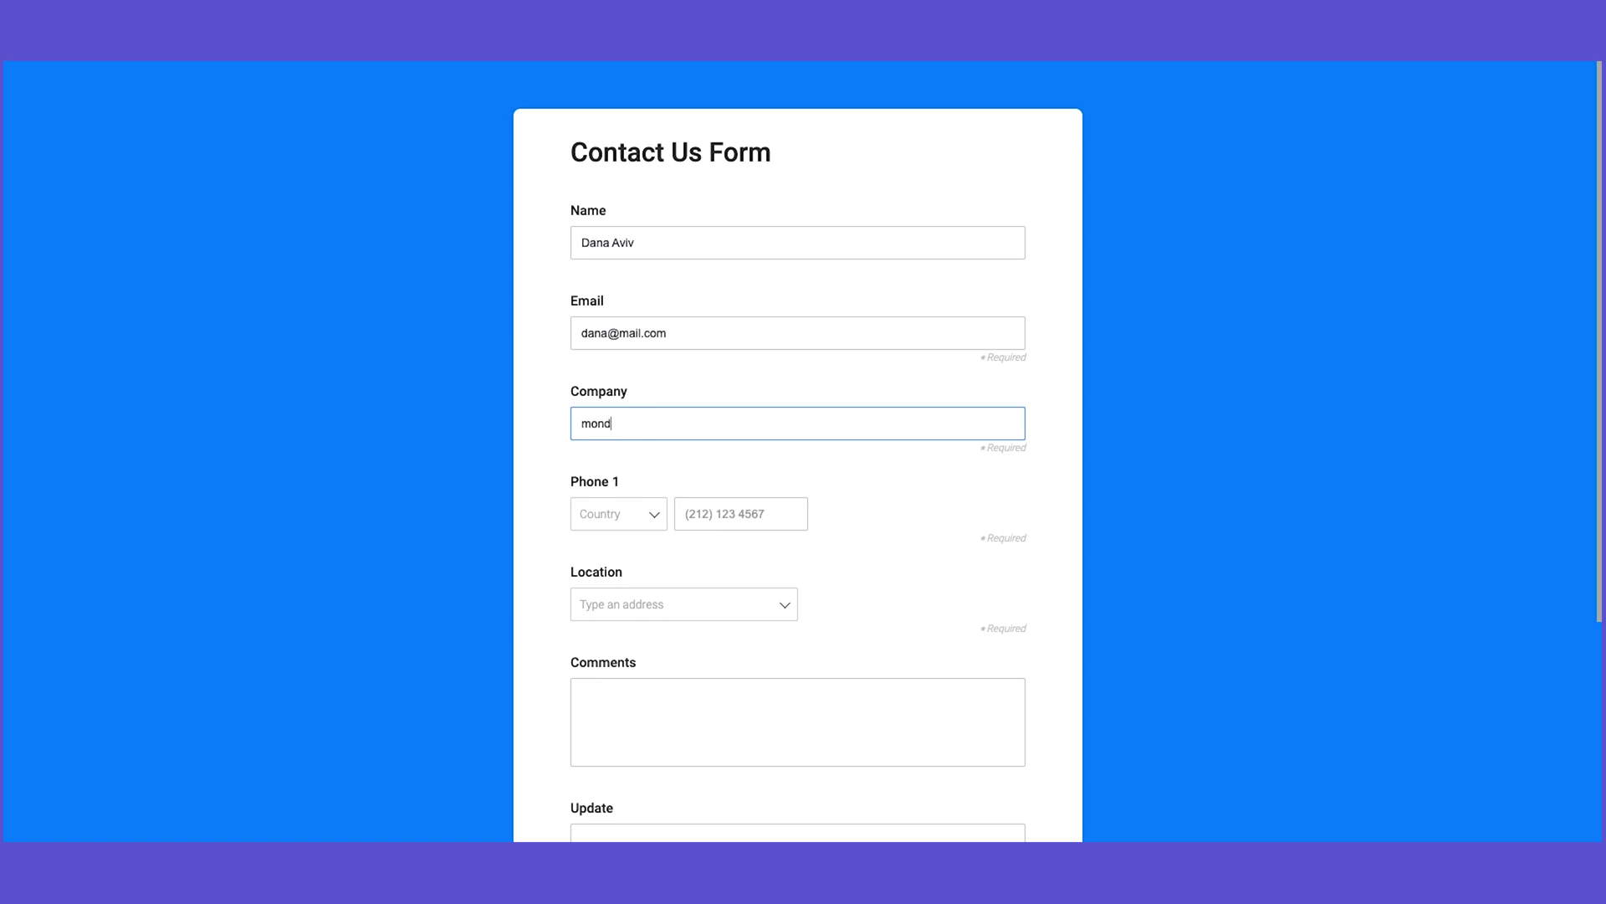
Step: Enter a phone number with country code and a location, then submit the form
click(637, 525)
click(634, 544)
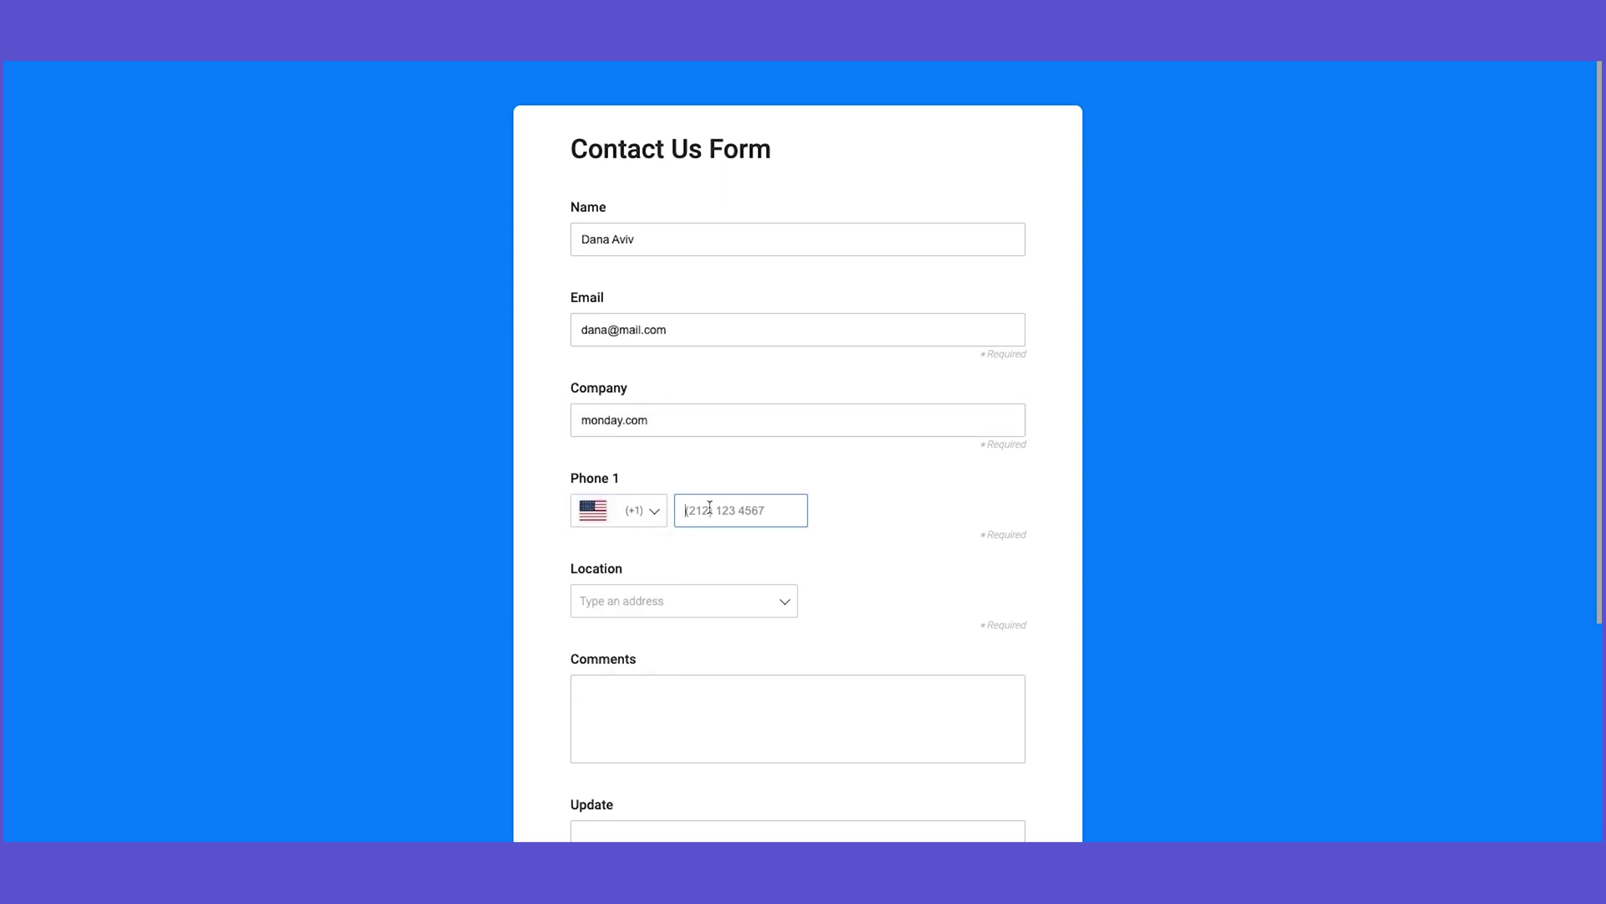
click(710, 594)
click(790, 563)
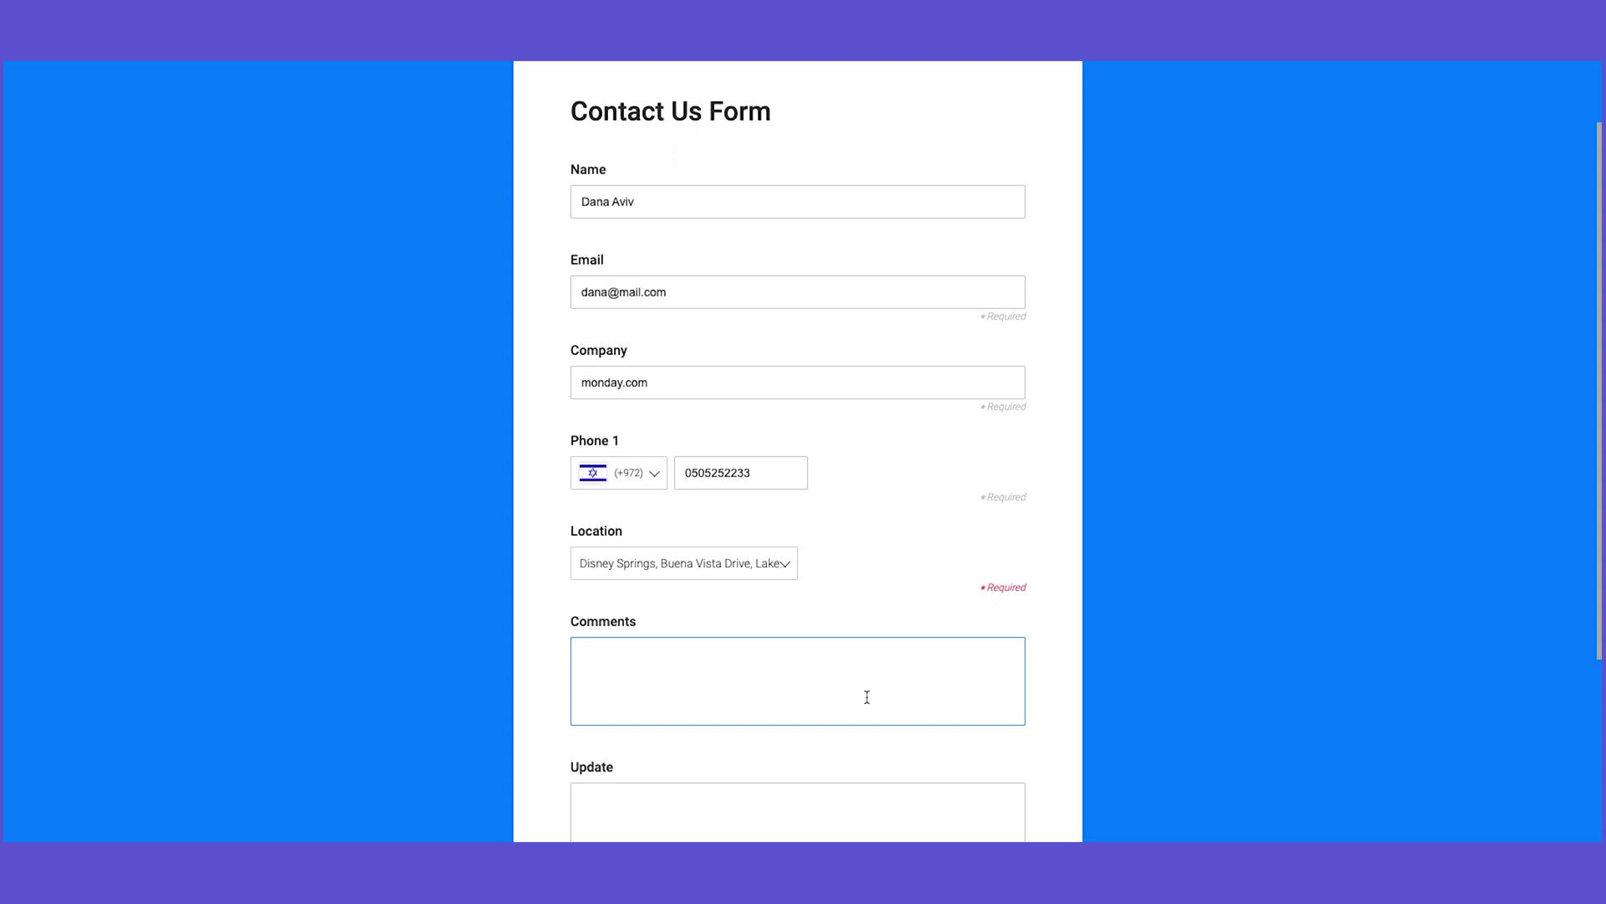
scroll(845, 736, down, 1)
click(816, 751)
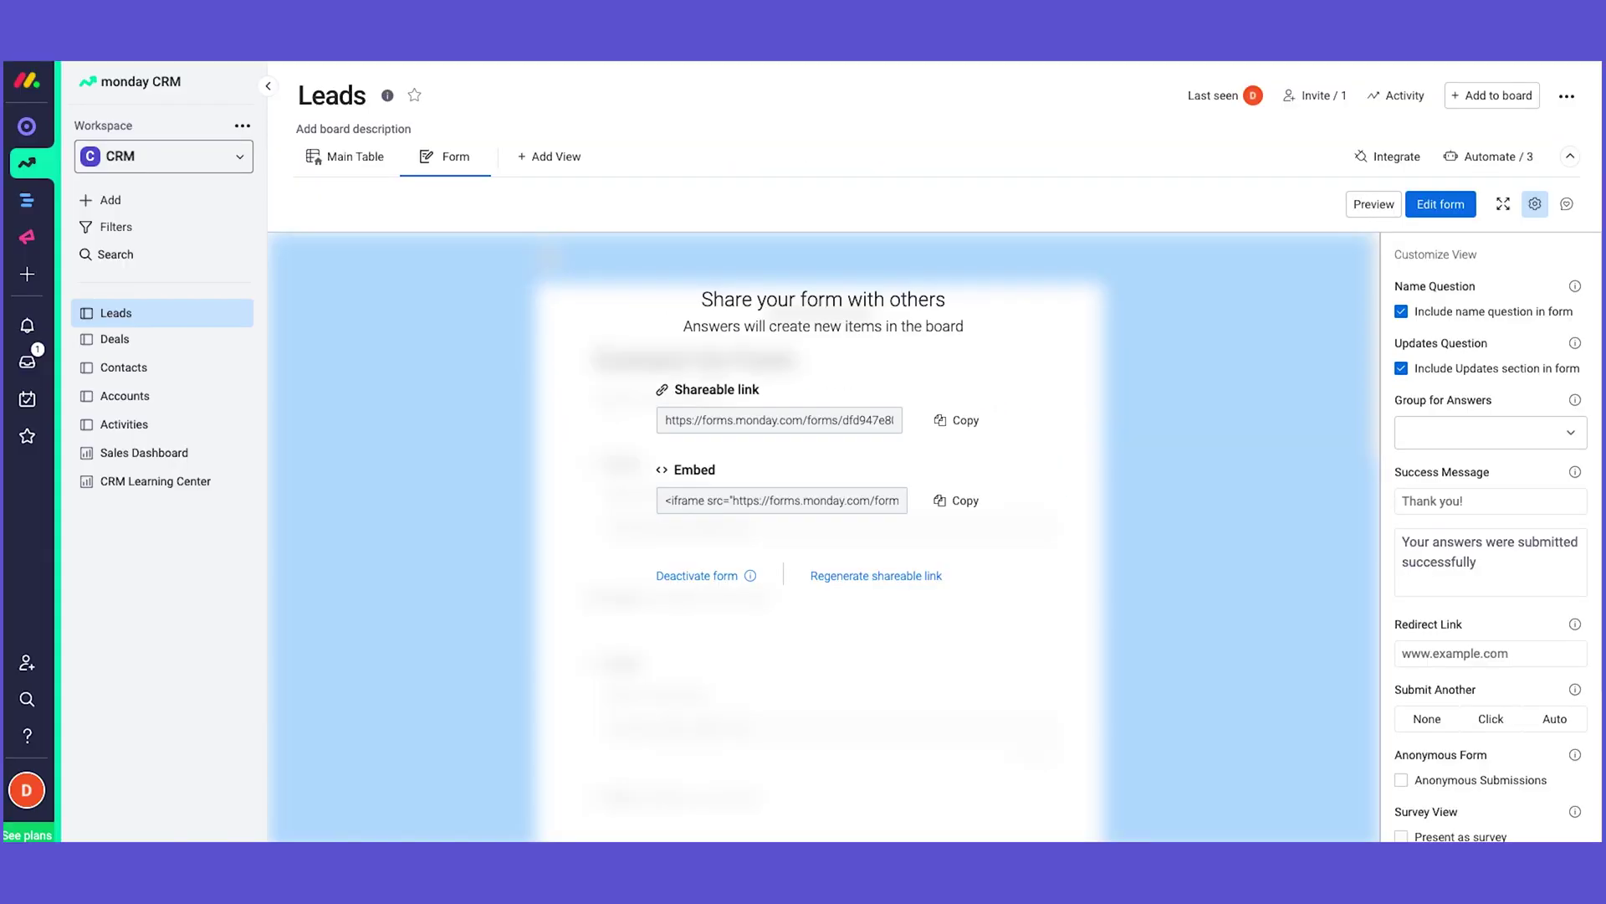
Step: Switch to the Main Table and review the new lead created by the form submission
click(356, 156)
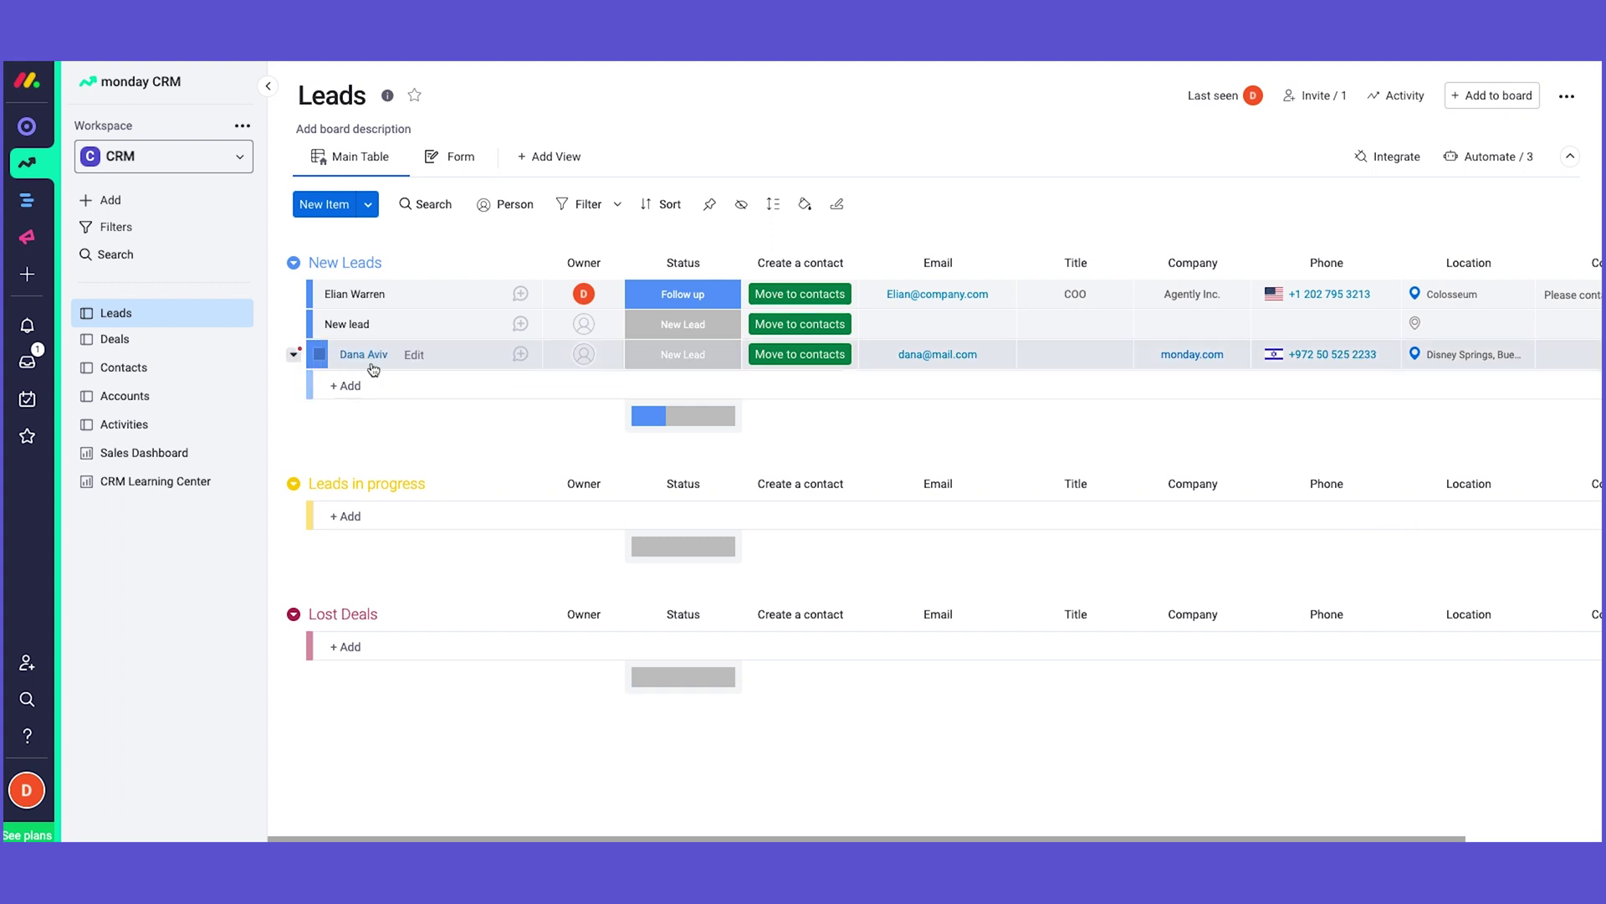
scroll(969, 356, right, 3)
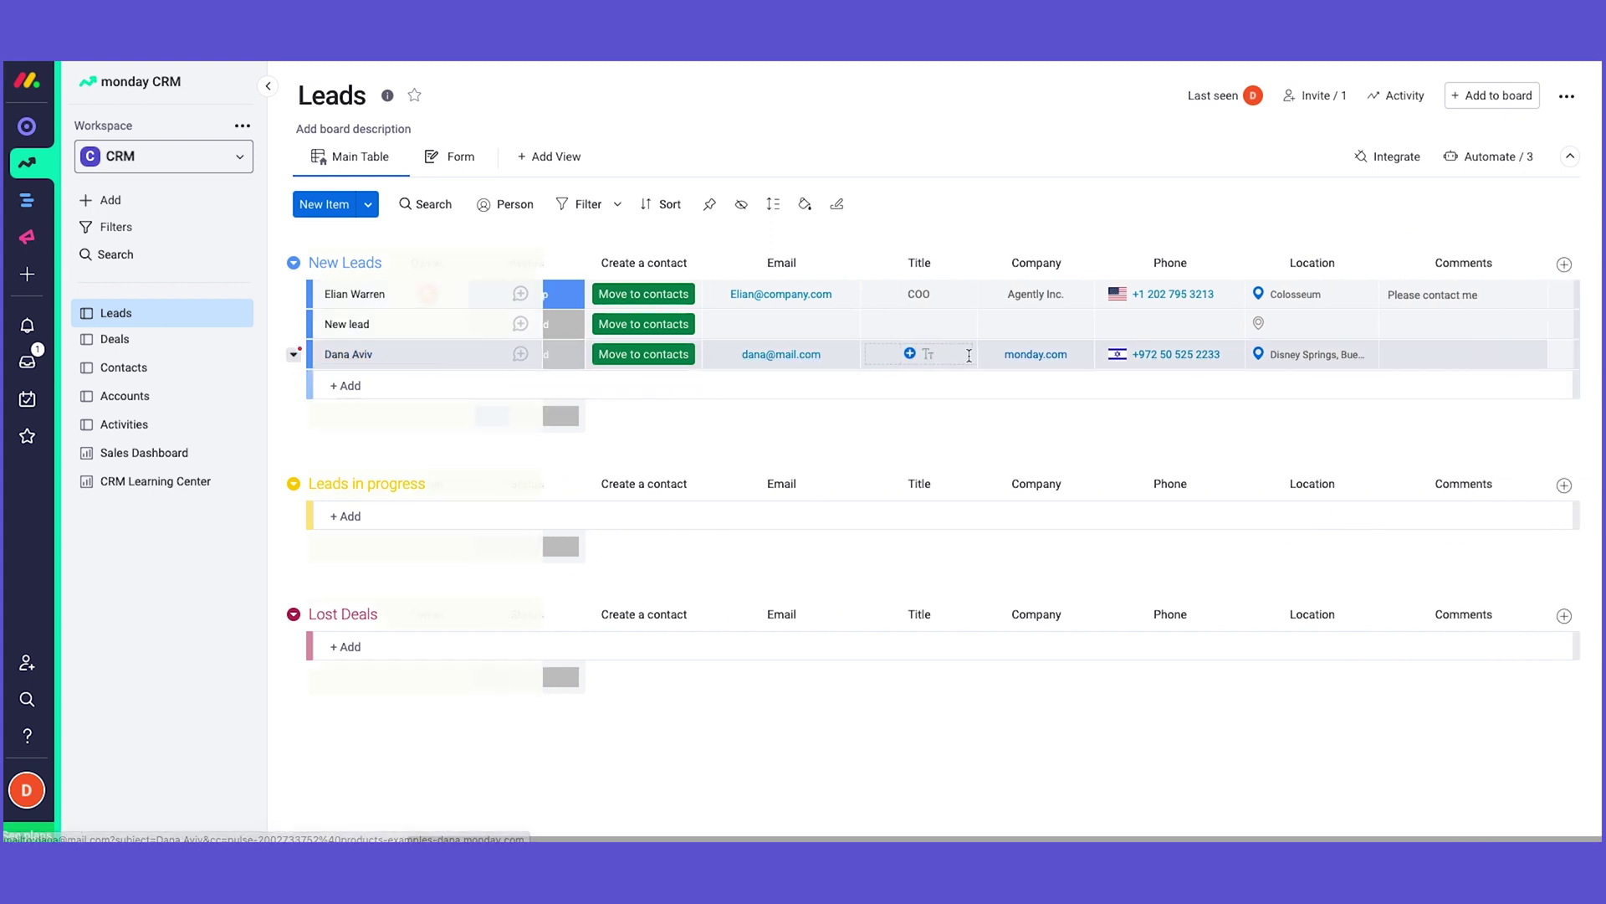
scroll(969, 355, left, 3)
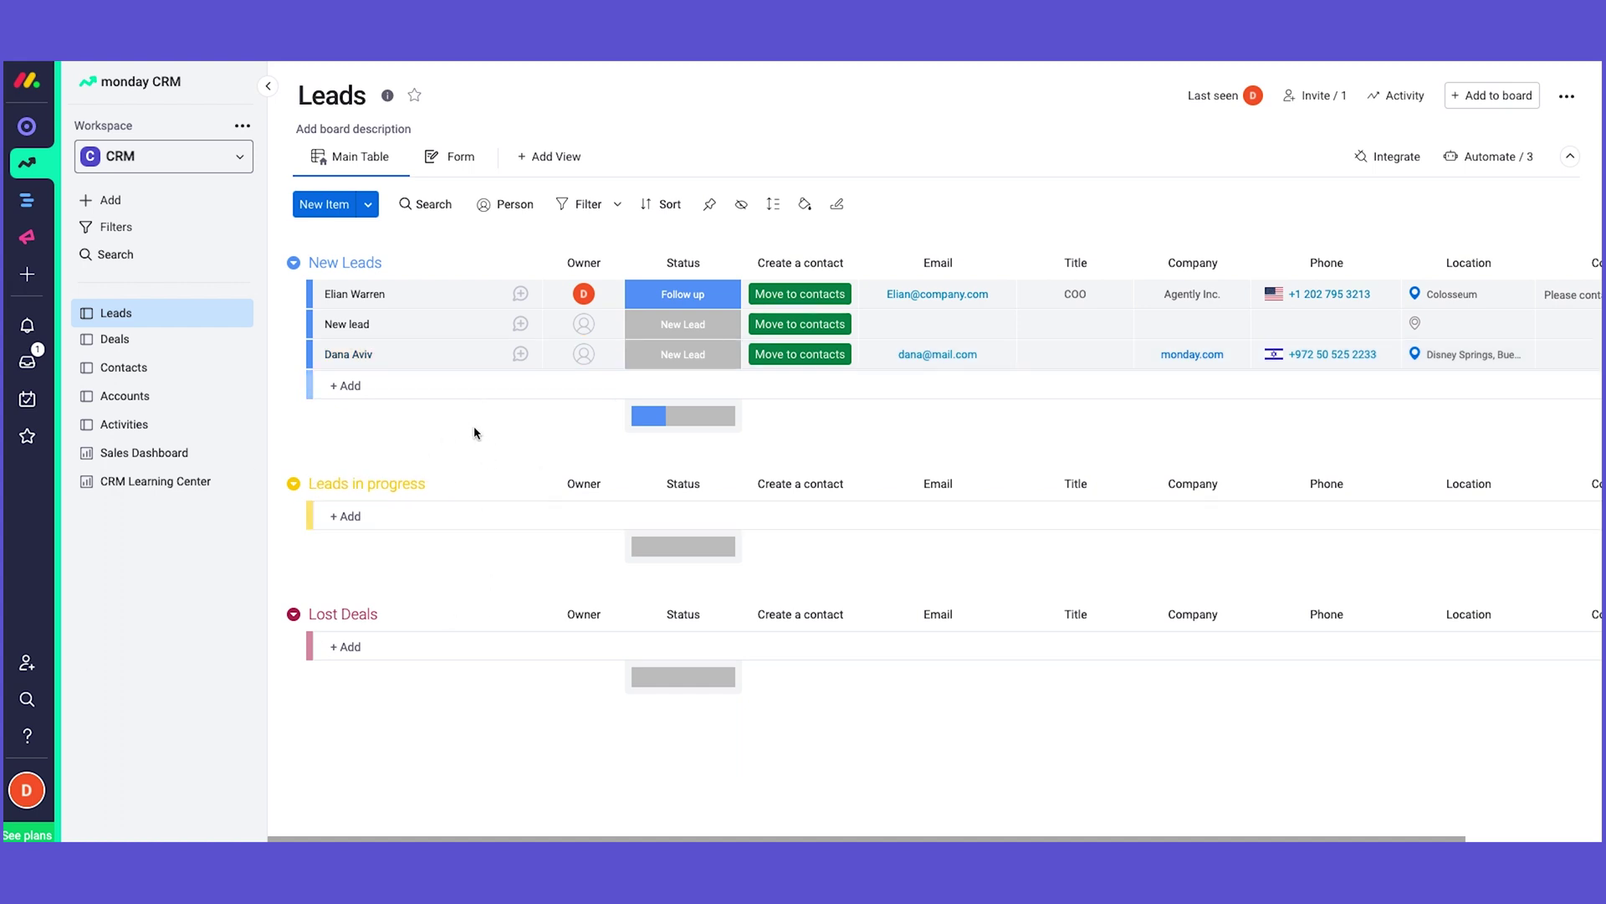
Step: Add a New Leads item with the same lead name as the test submission
click(365, 389)
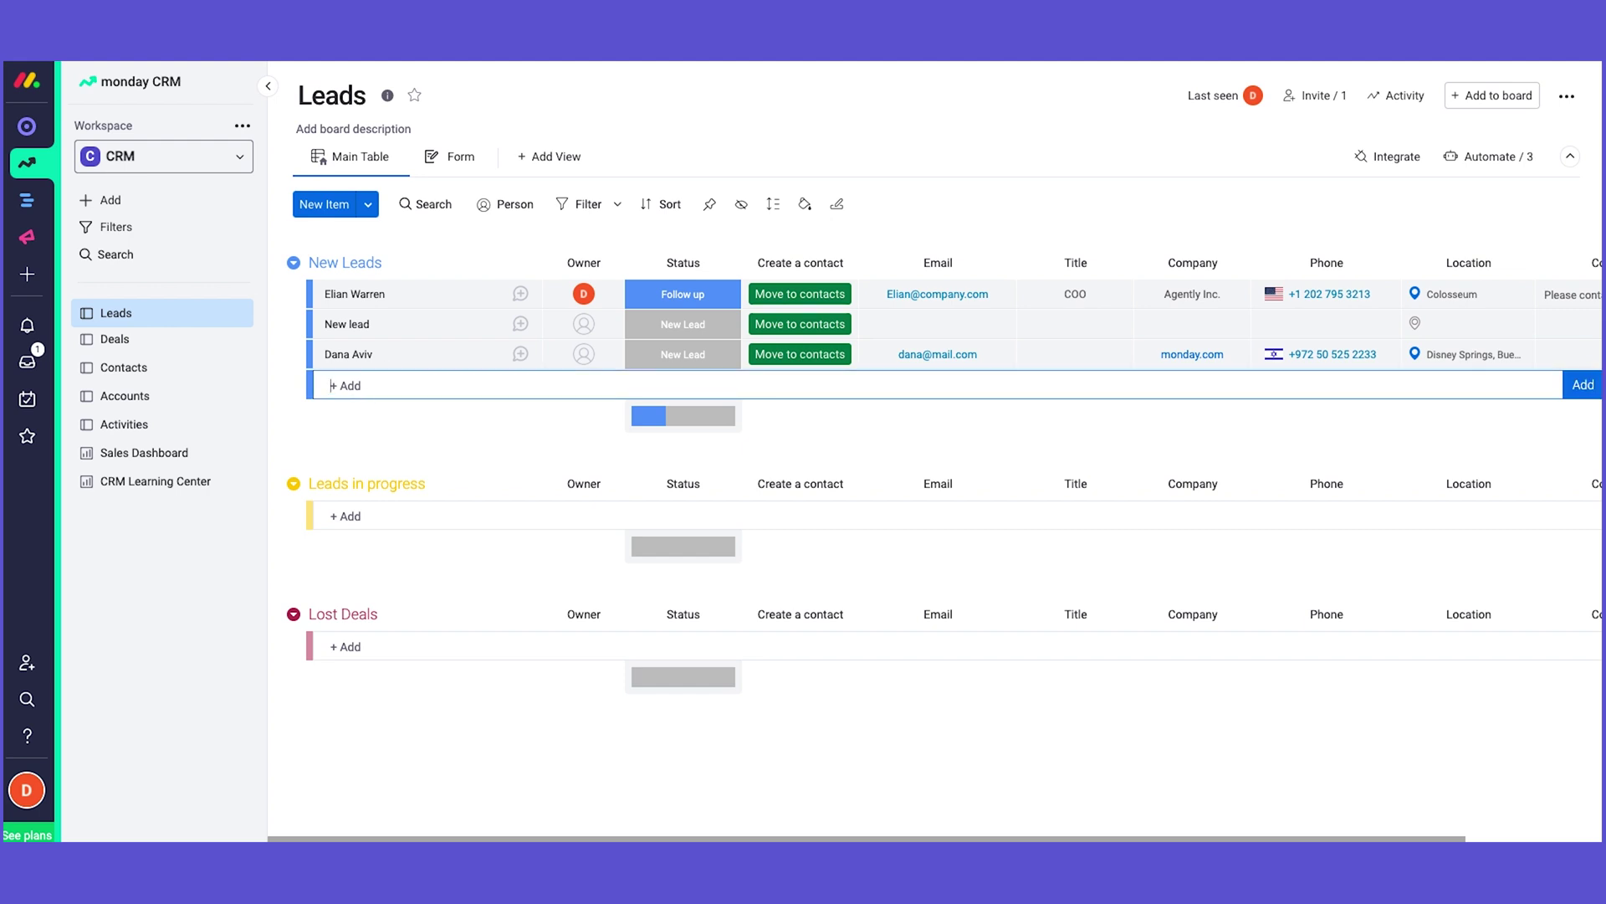
key(Return)
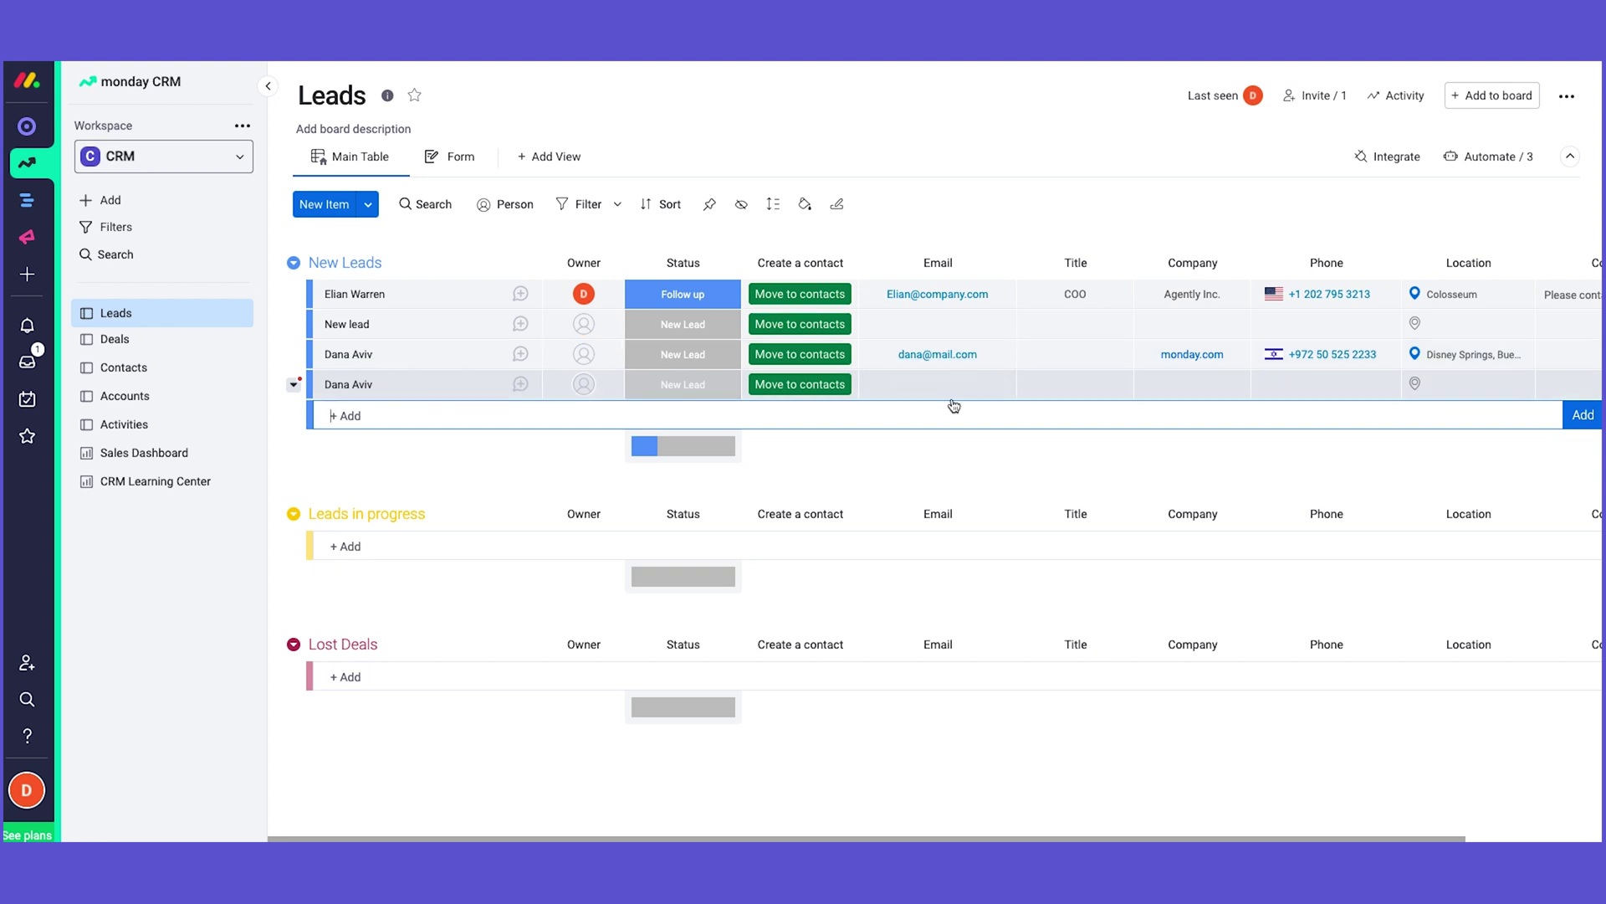
Step: Open the board's More actions menu and launch the duplicate management tool
click(1565, 98)
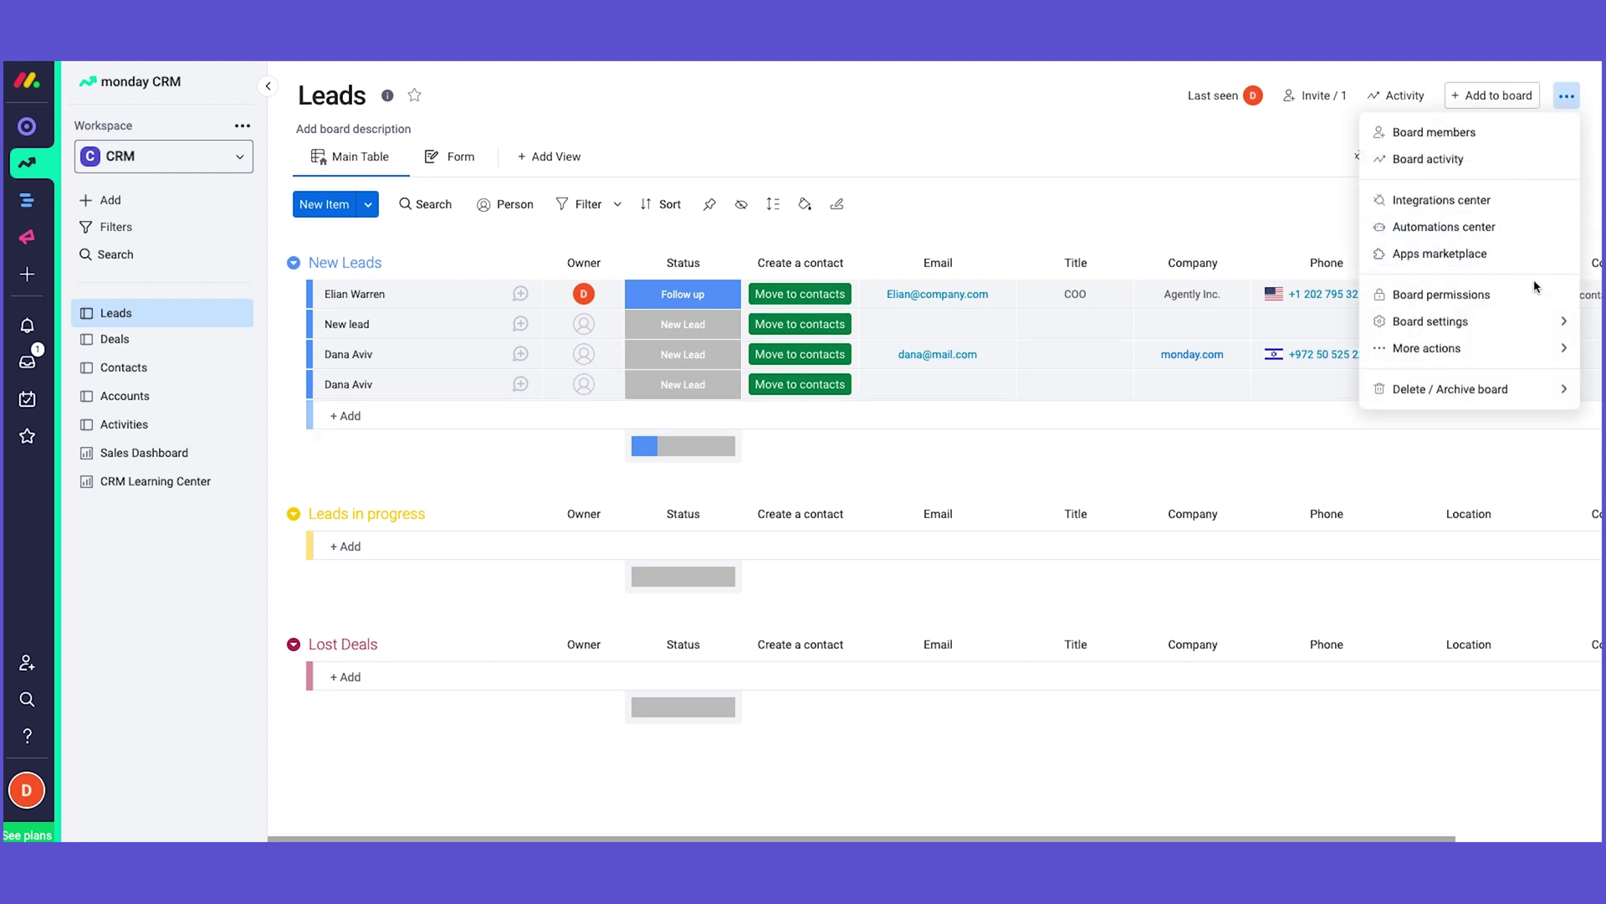
mouse_move(1528, 328)
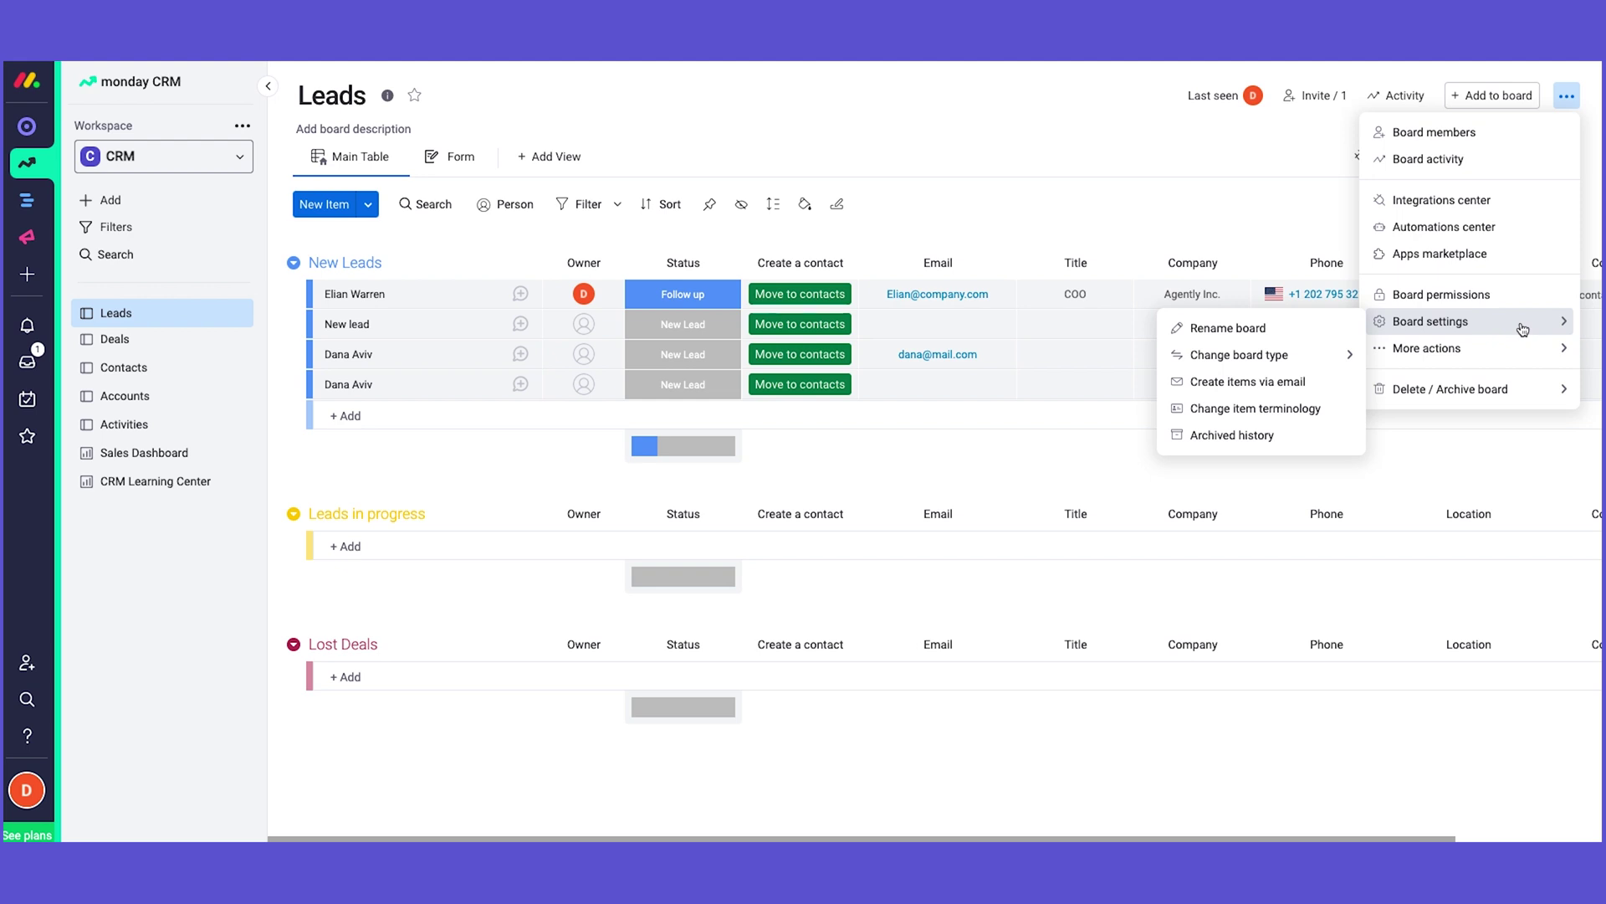
mouse_move(1438, 349)
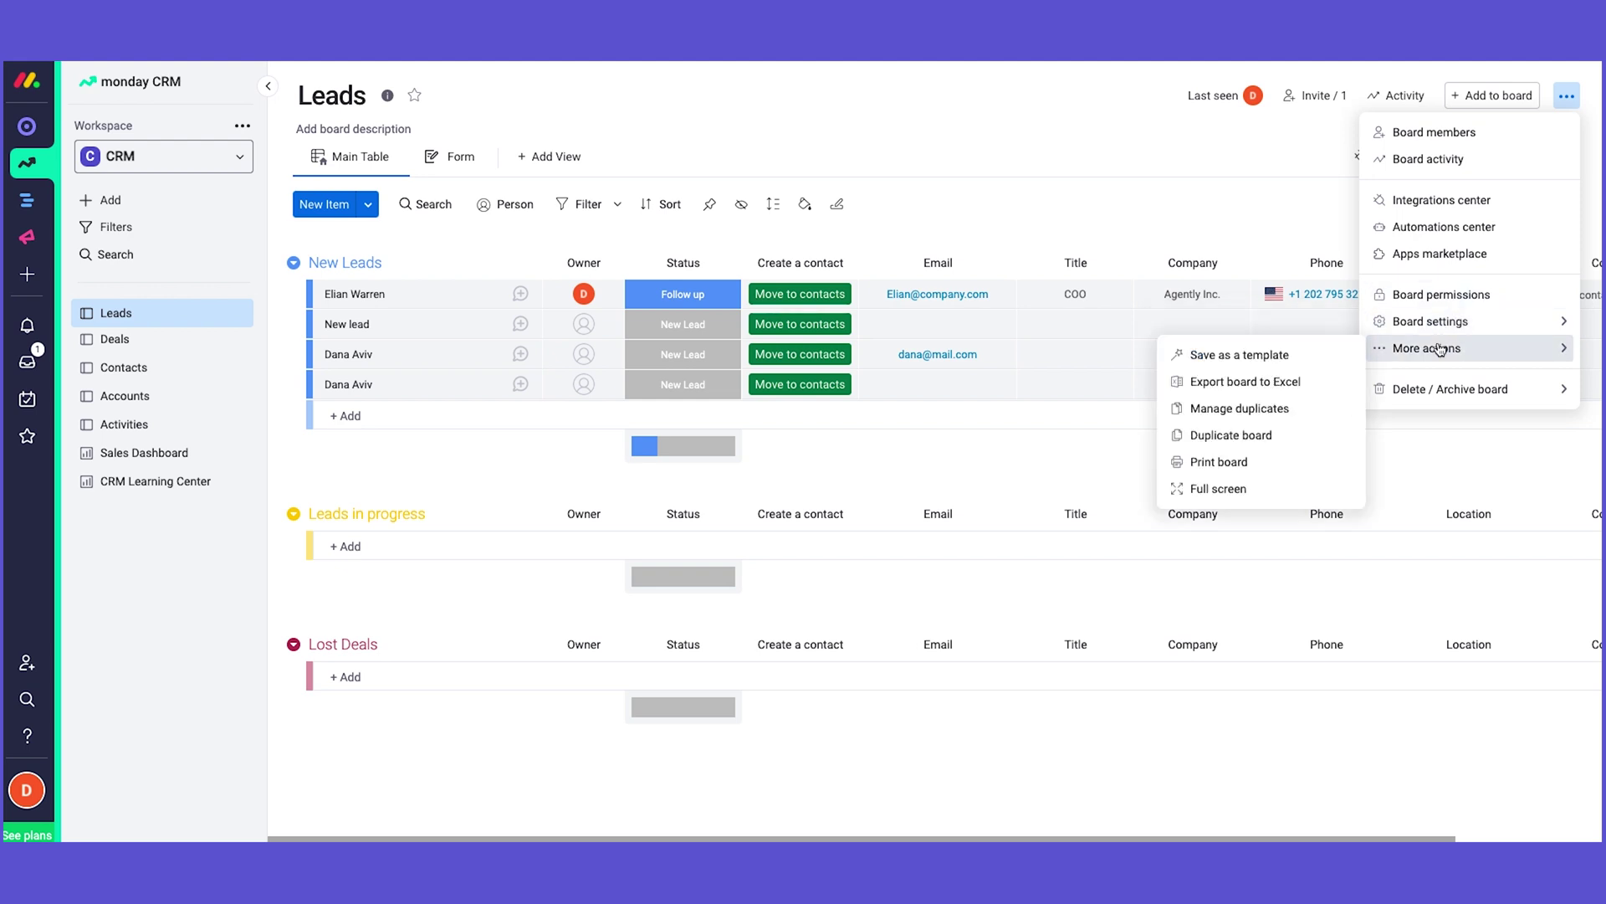
click(1310, 410)
Step: Search the Name column for duplicates and merge them, keeping the first lead with details
click(819, 347)
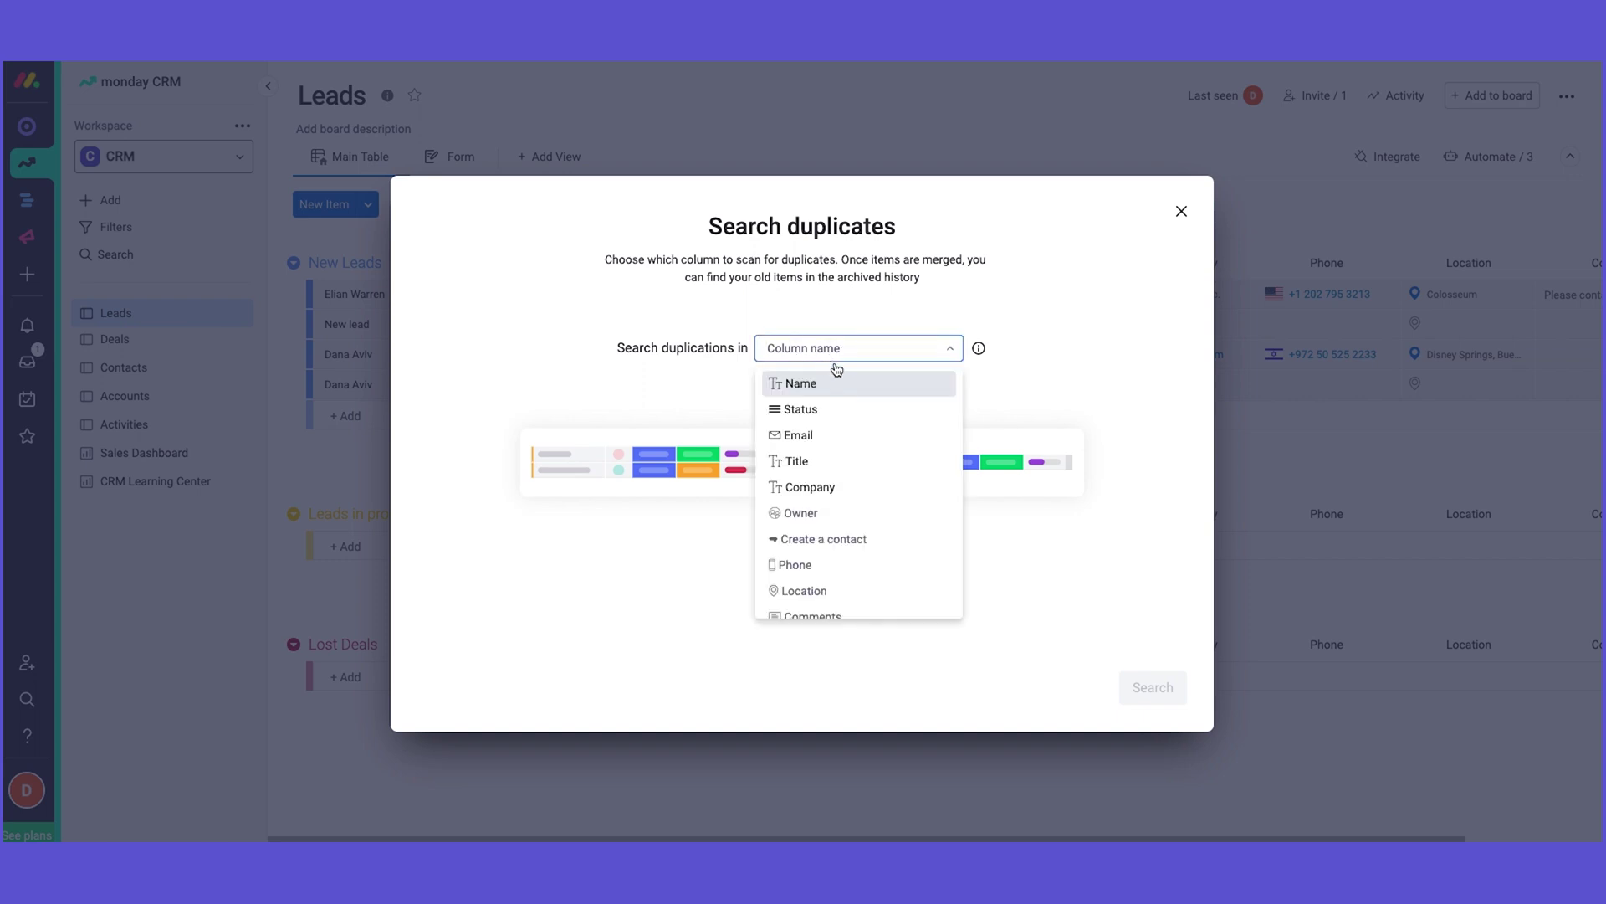
click(836, 381)
click(1160, 690)
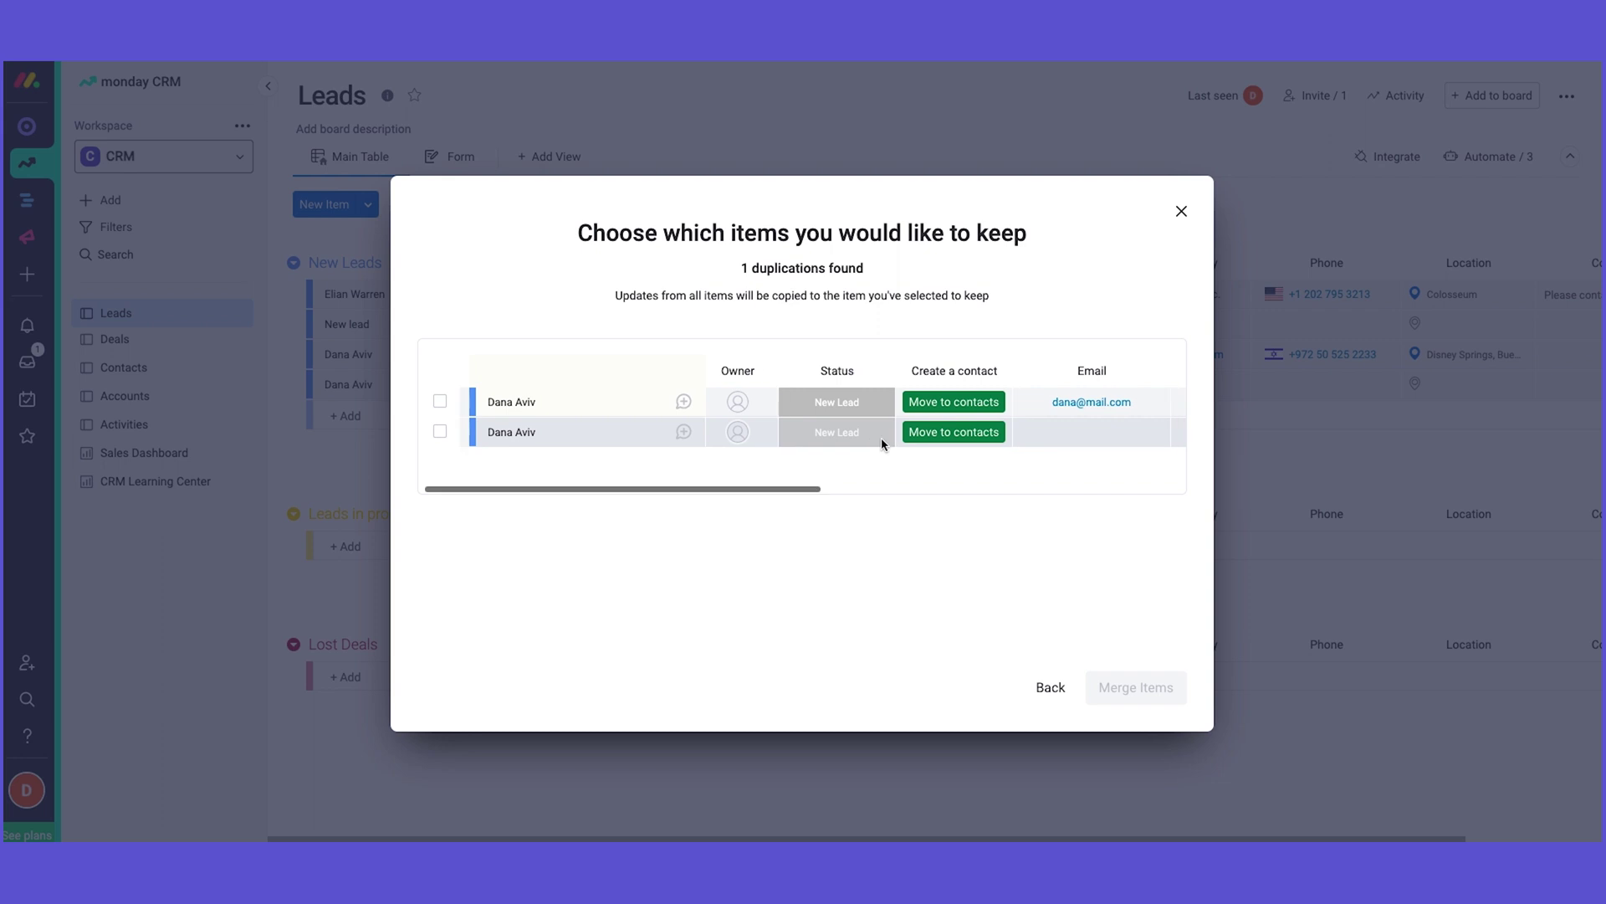
scroll(881, 441, right, 3)
scroll(670, 427, left, 3)
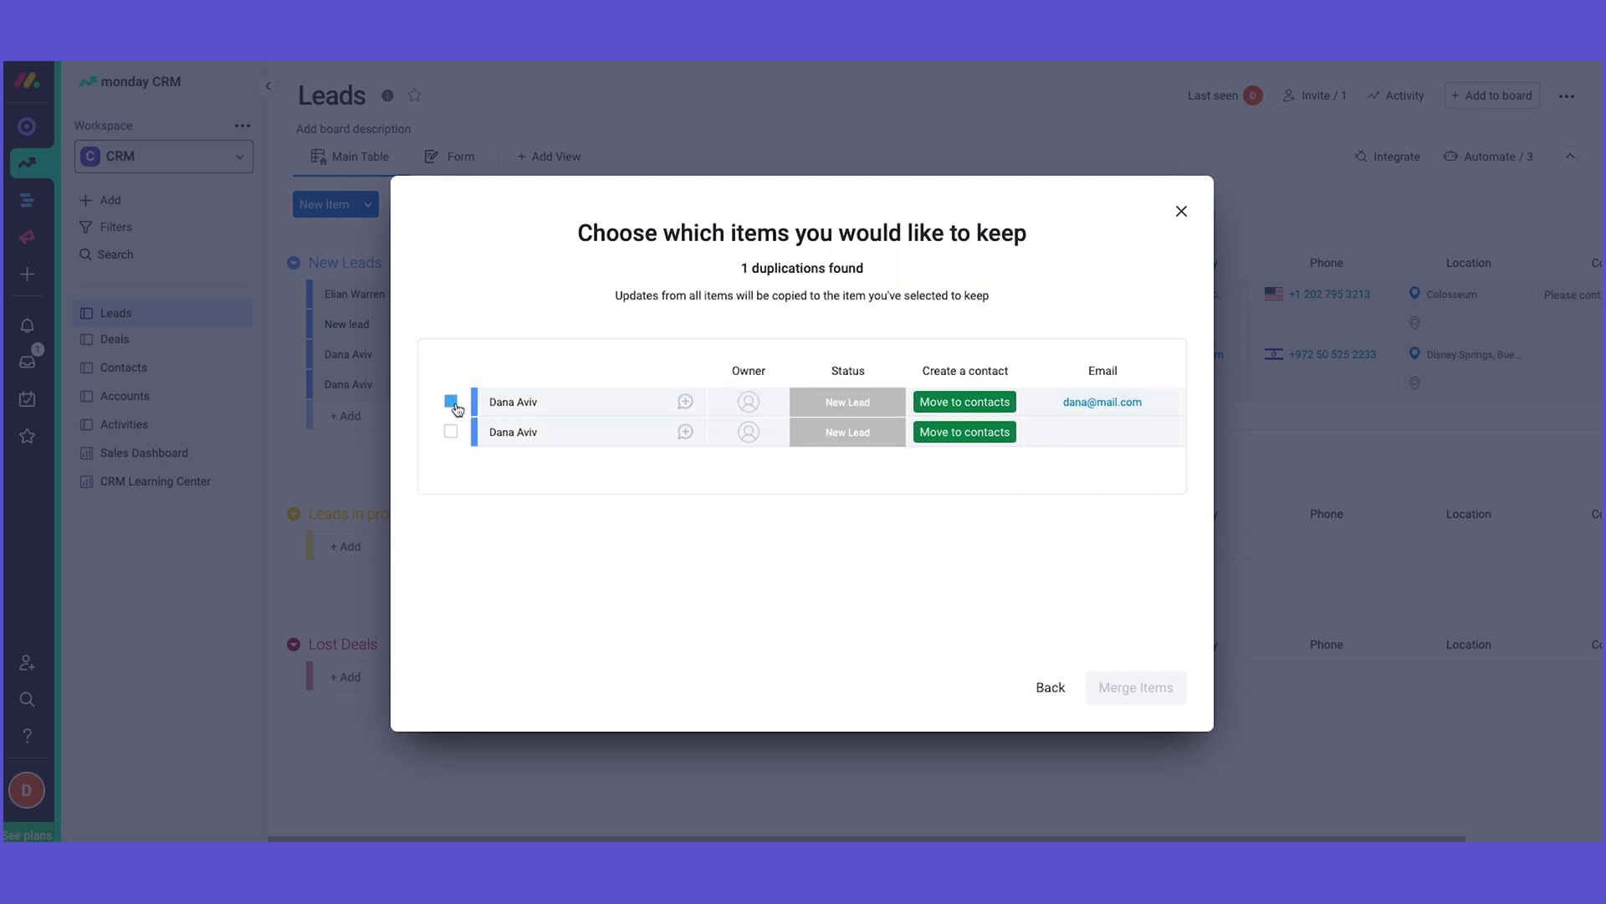
click(450, 401)
click(1155, 679)
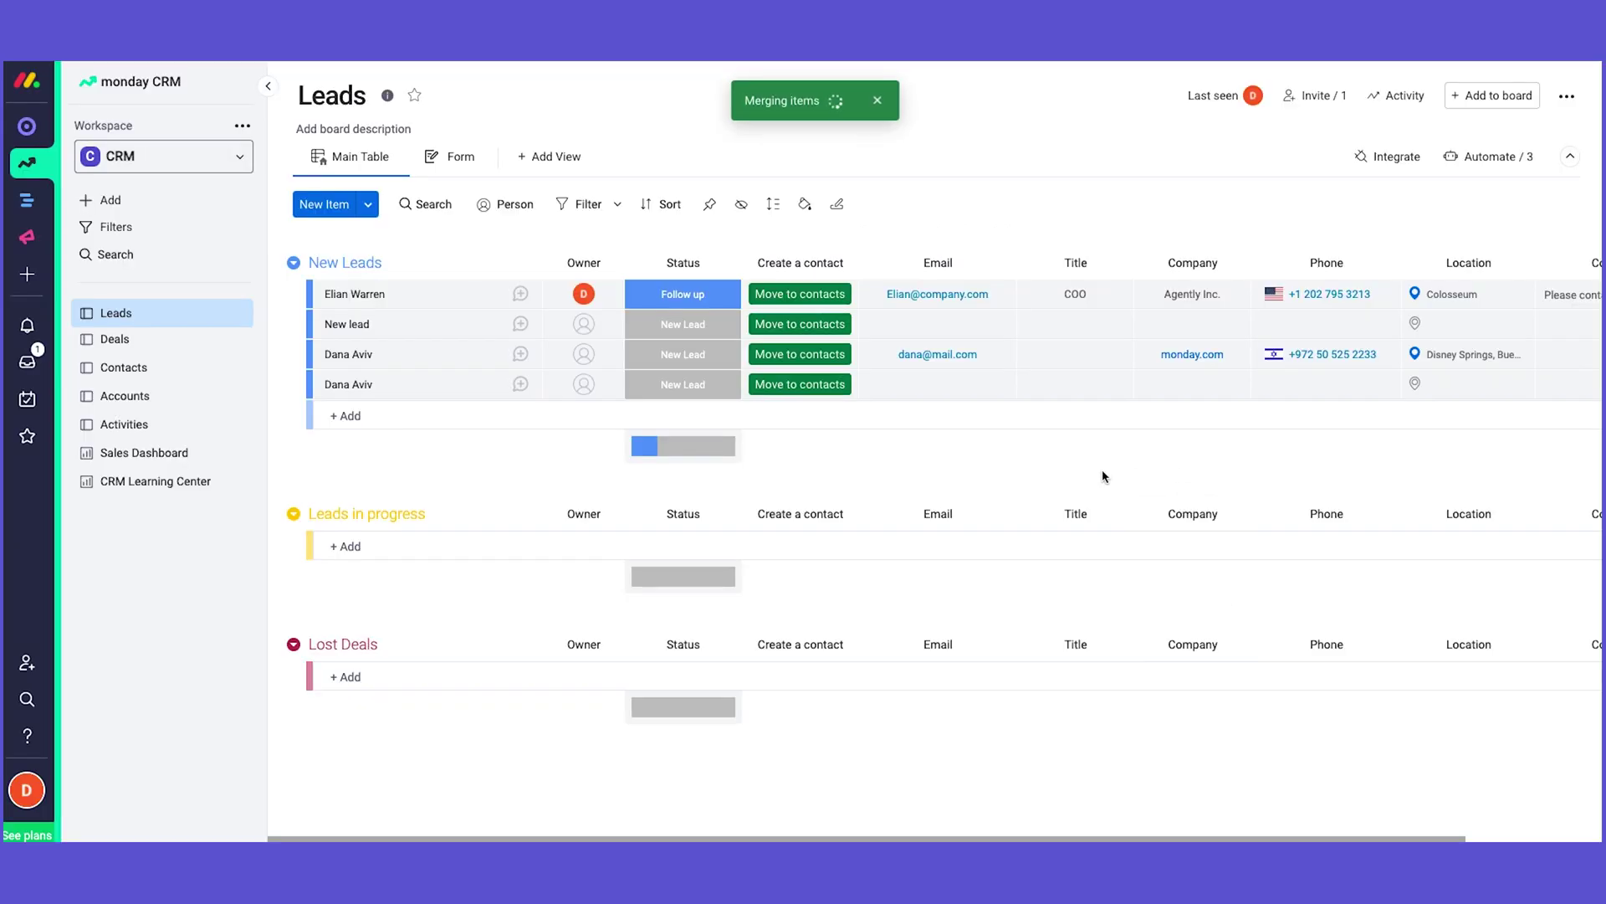